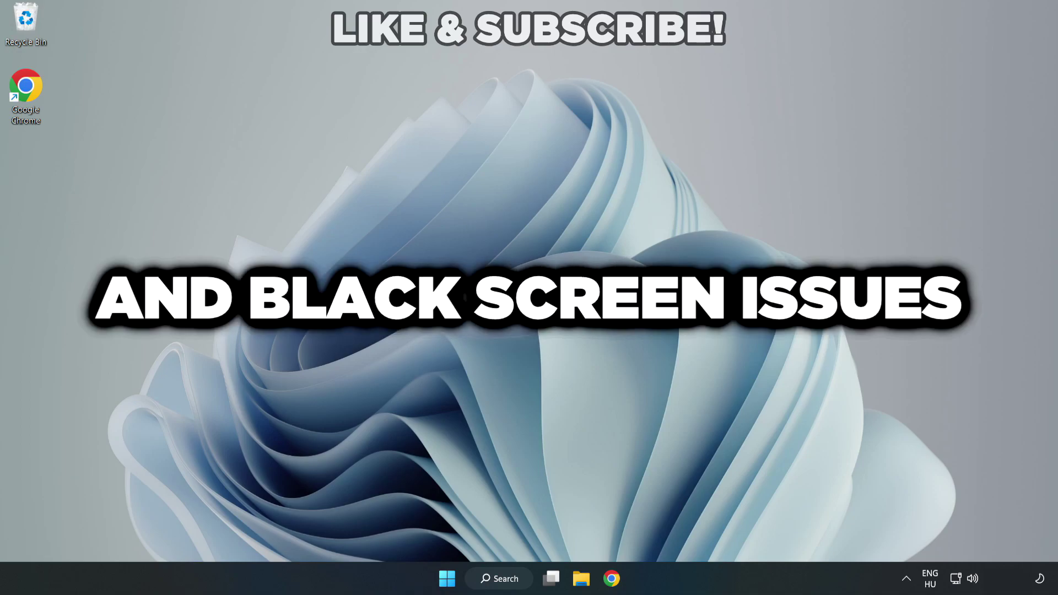
# Search Windows for 'device manager' and launch Device Manager from the best match
pyautogui.click(504, 579)
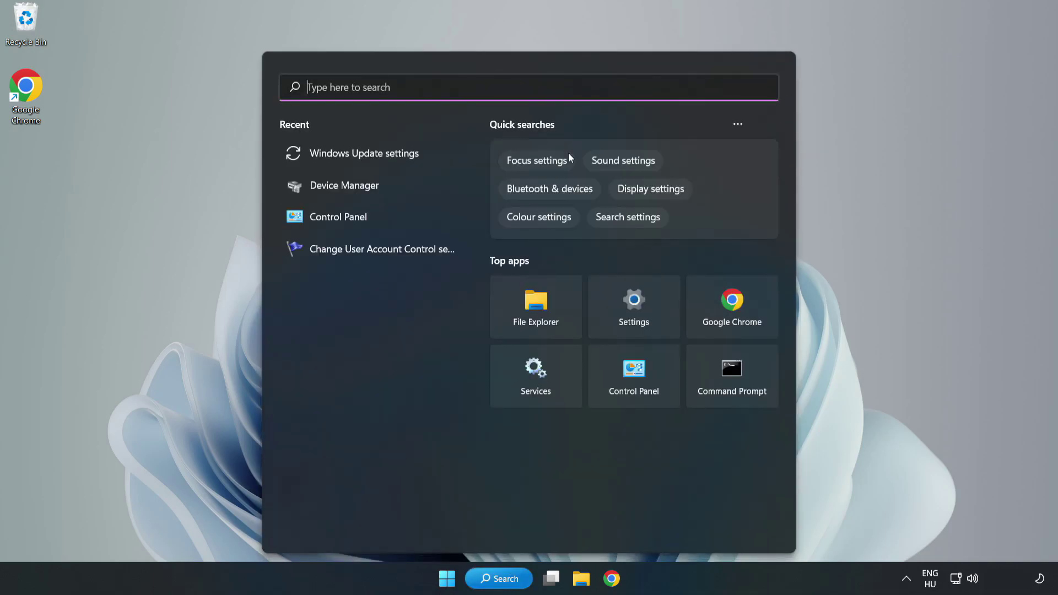
pyautogui.write('device m')
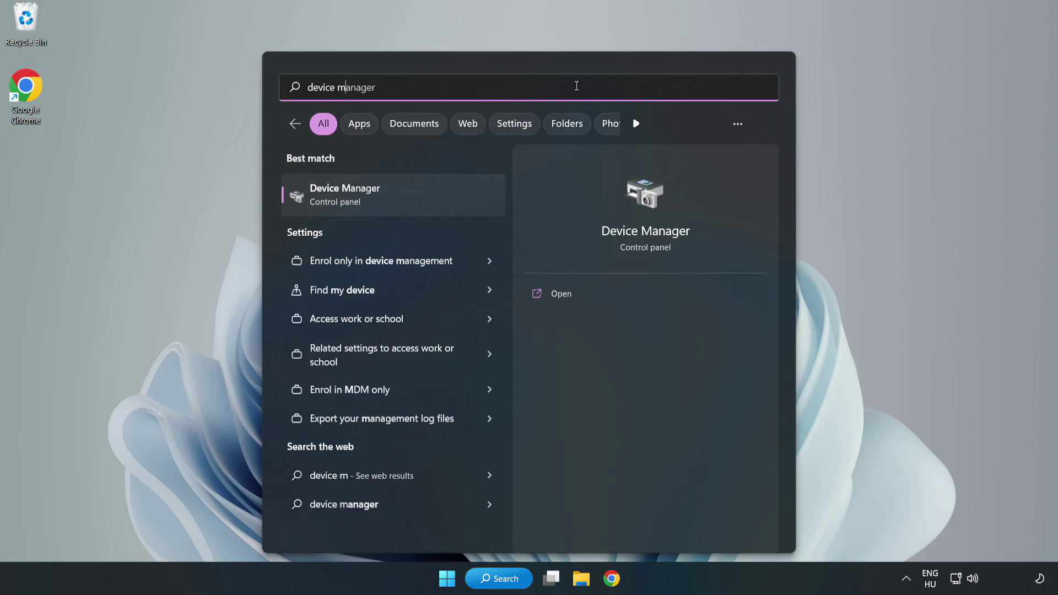
pyautogui.write('anager')
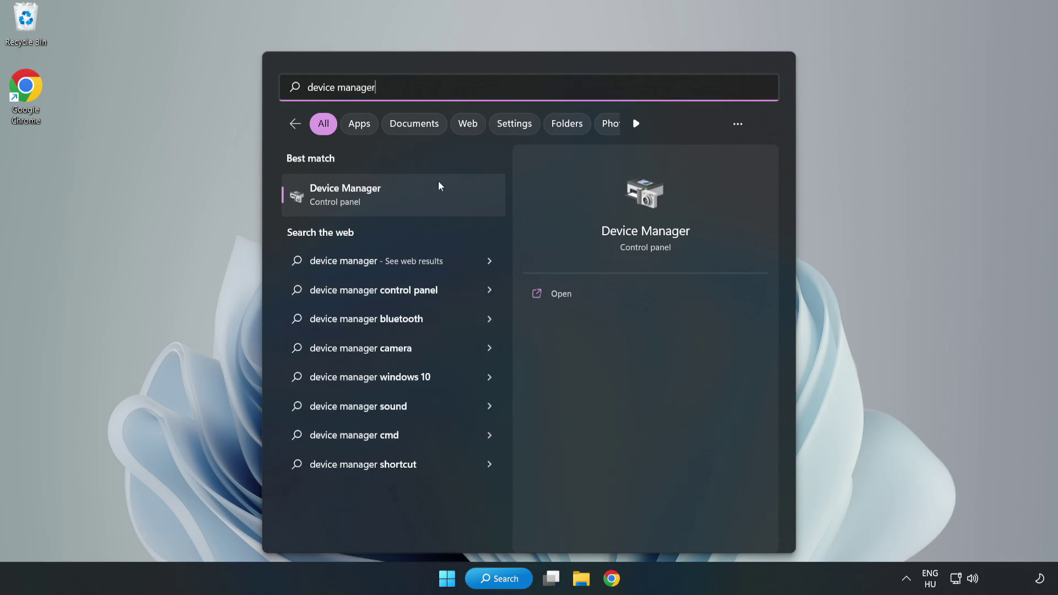
pyautogui.click(394, 204)
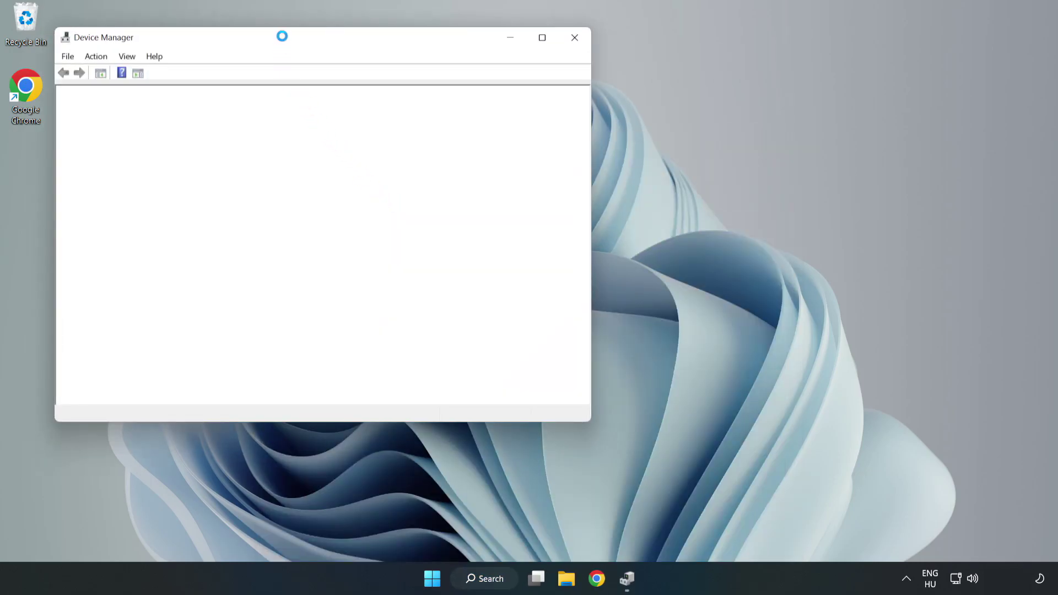
# Run an automatic driver search for the VMware SVGA 3D adapter; the best driver is already installed
pyautogui.moveTo(284, 40); pyautogui.dragTo(473, 94)
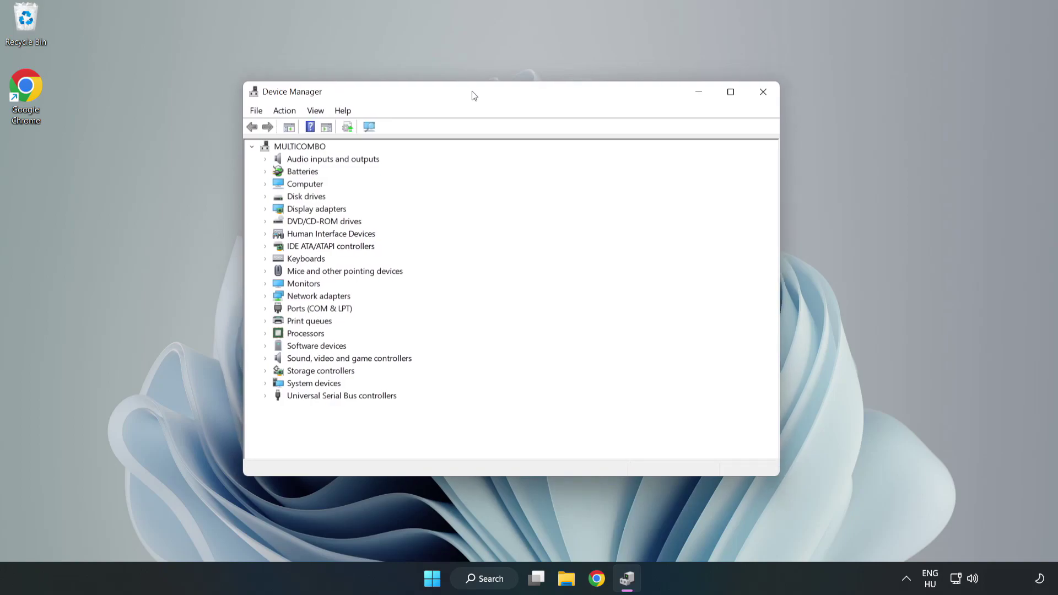
pyautogui.click(282, 211)
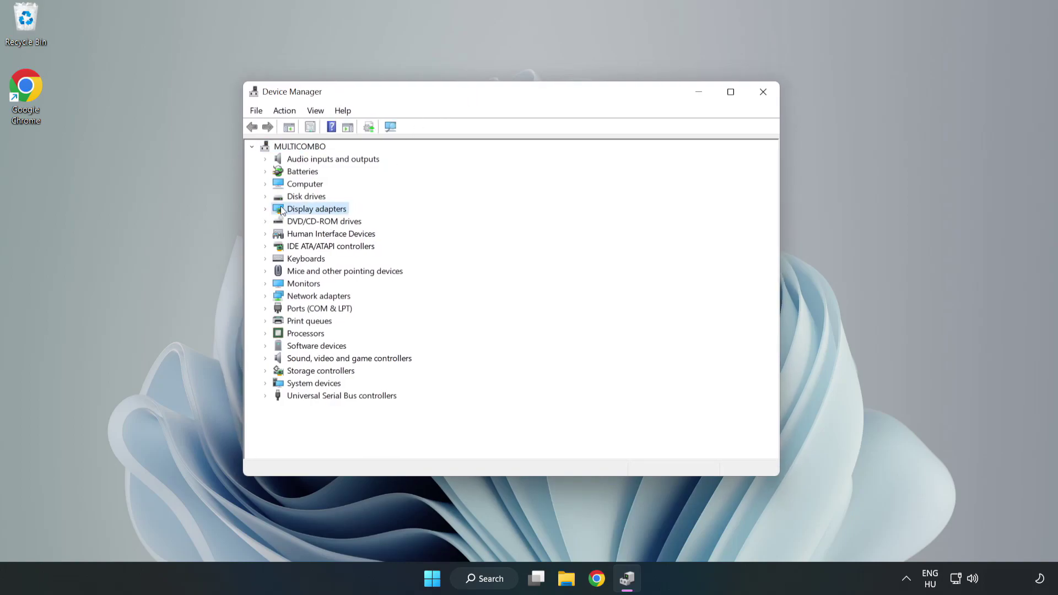
pyautogui.click(265, 210)
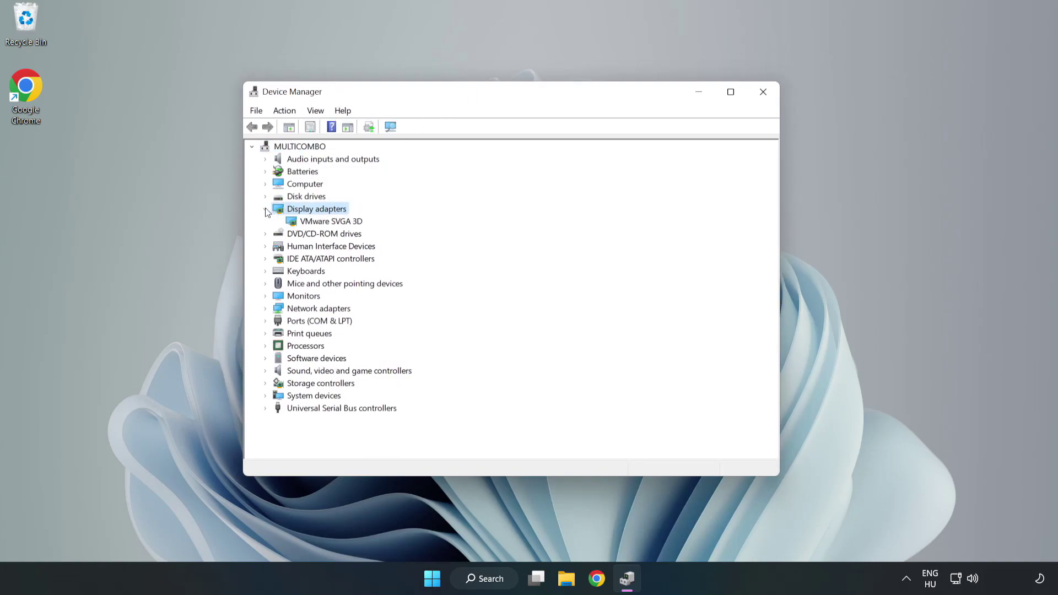
pyautogui.click(294, 222)
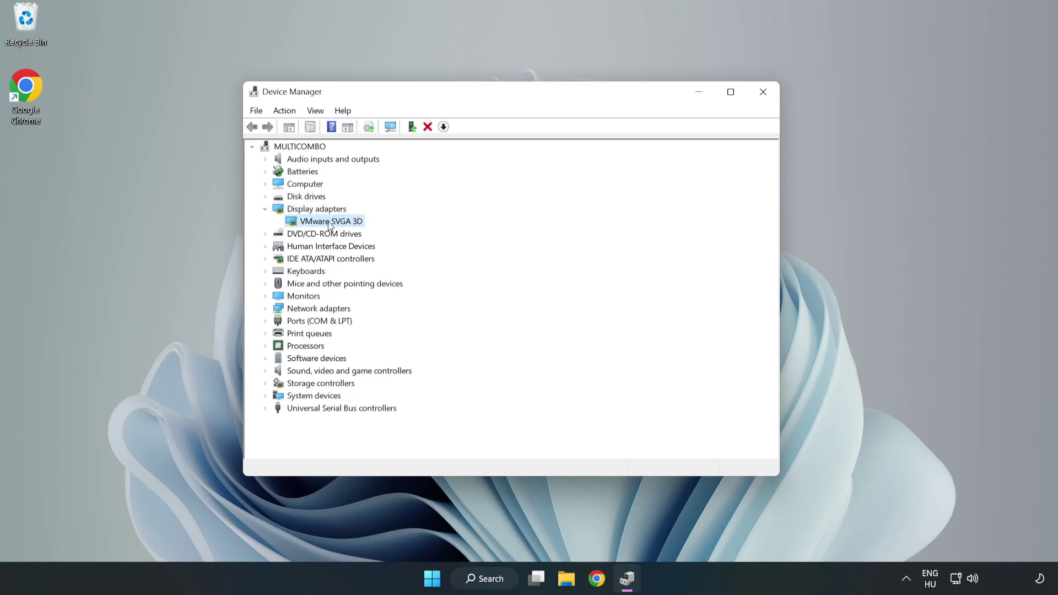
pyautogui.rightClick(329, 225)
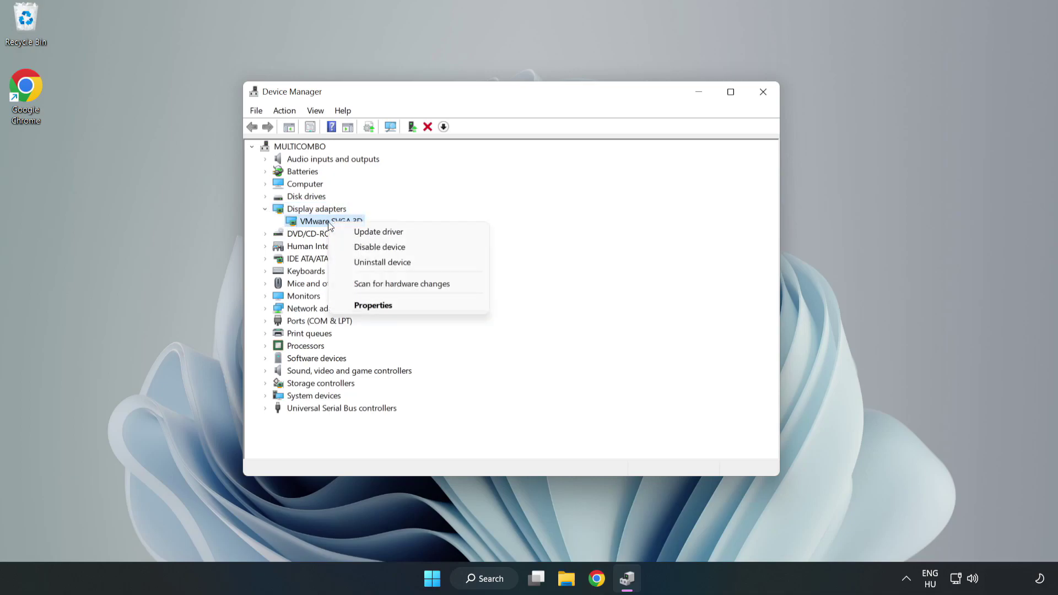
pyautogui.click(410, 234)
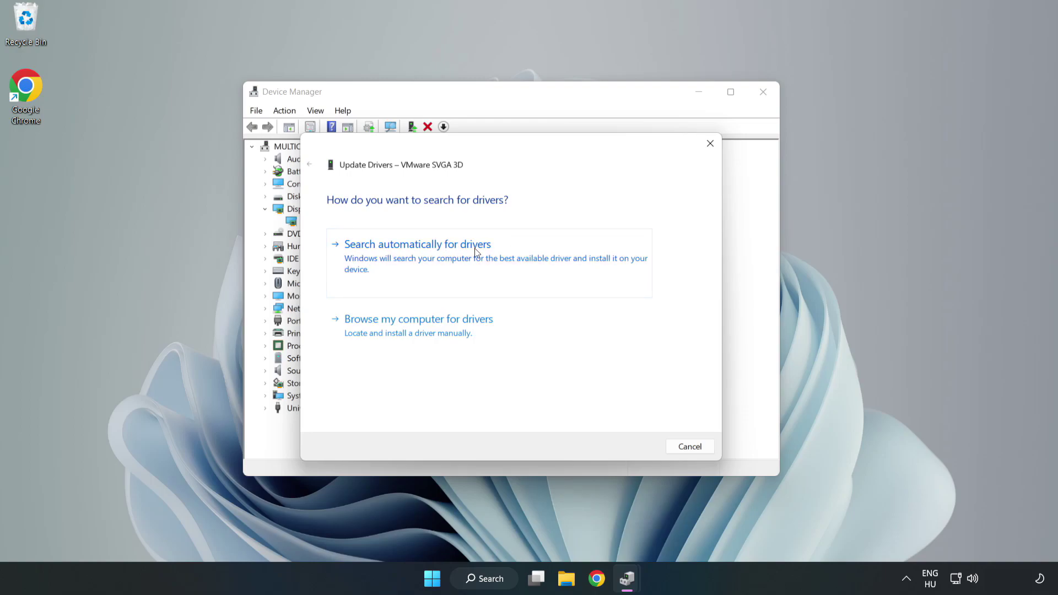
pyautogui.click(420, 256)
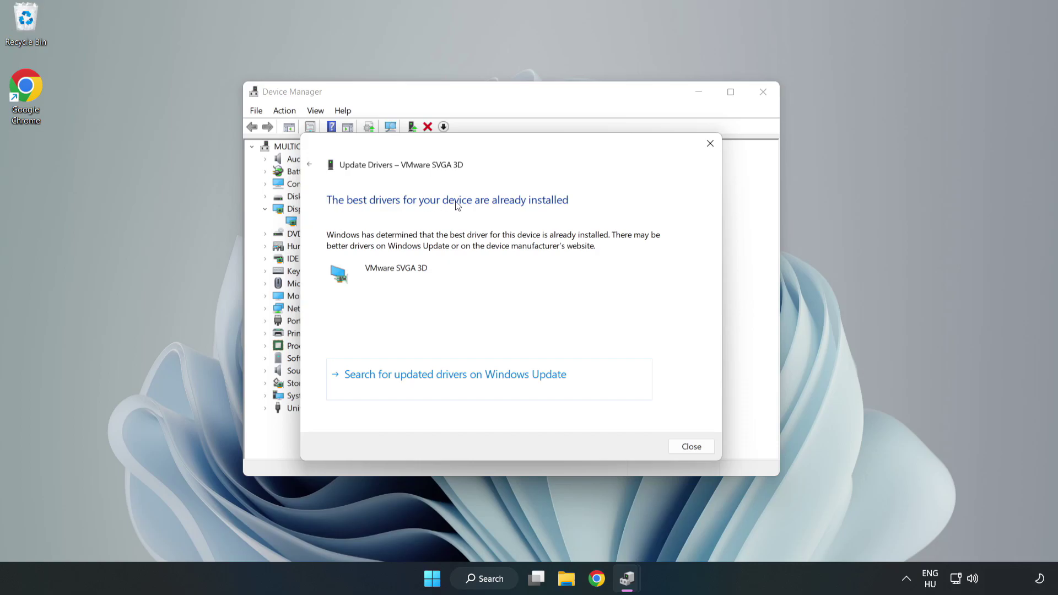
pyautogui.click(692, 447)
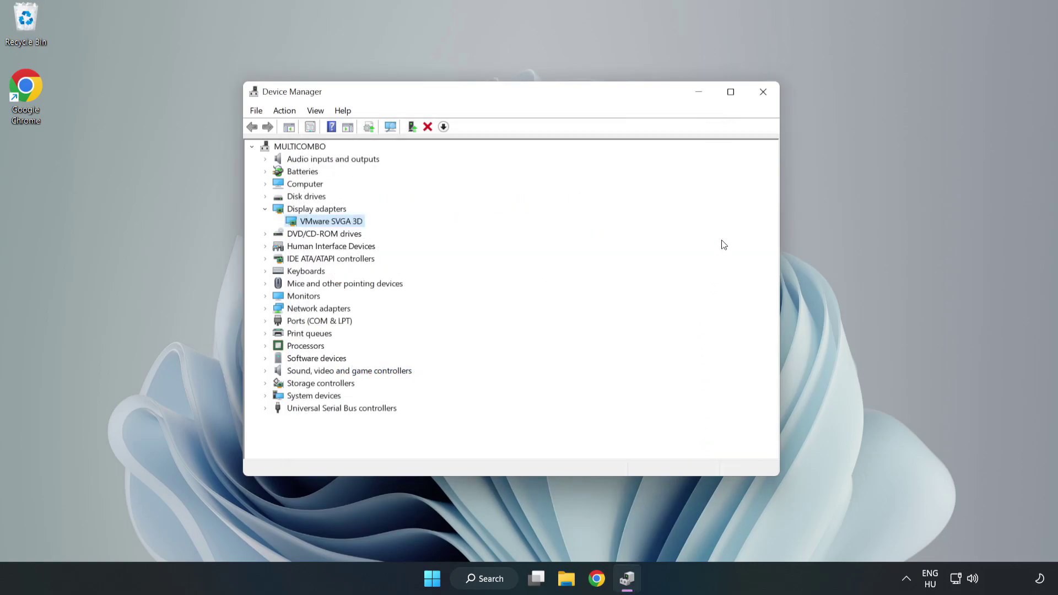
# Open Windows Update via a search for 'updates', maximize Settings and check for updates
pyautogui.click(765, 99)
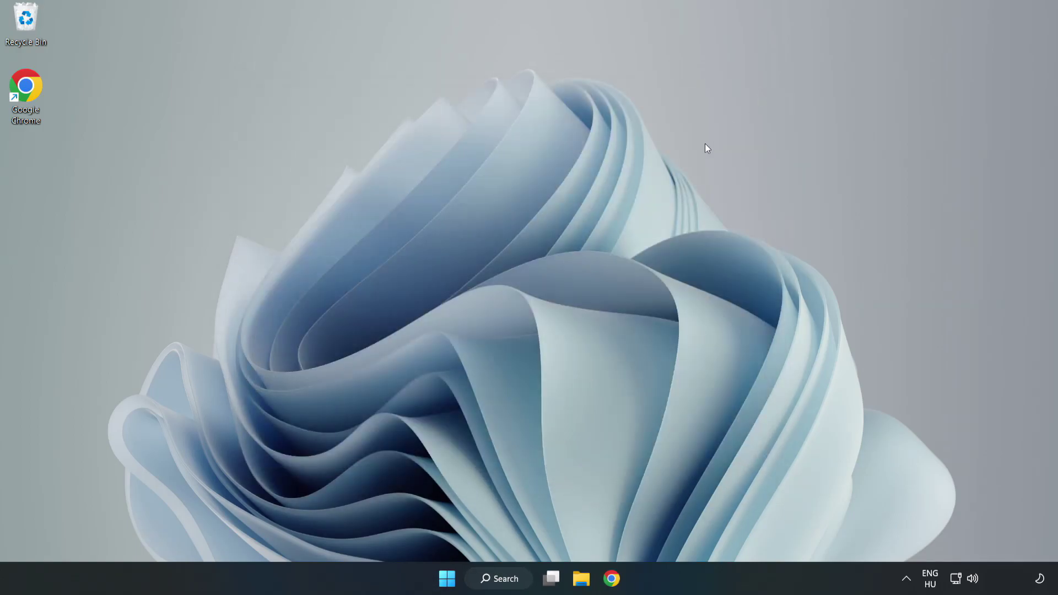
pyautogui.click(494, 579)
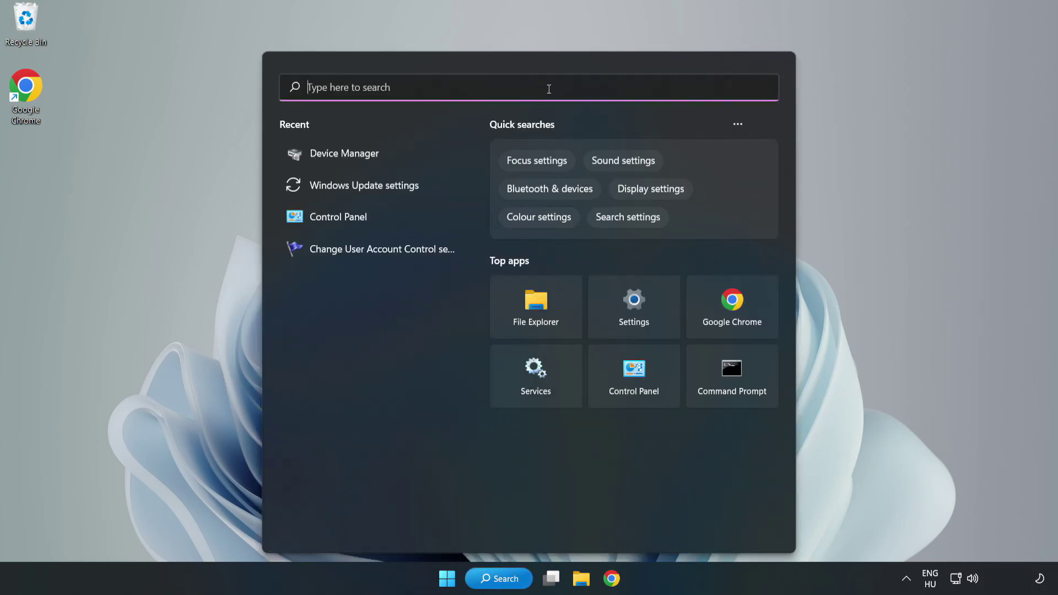
pyautogui.write('updates')
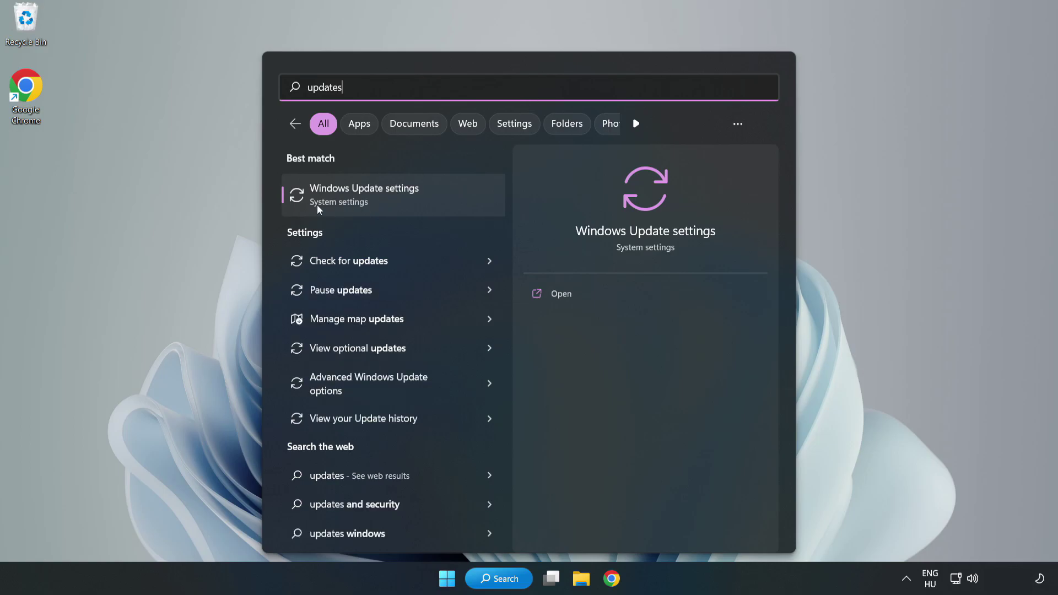
pyautogui.click(378, 201)
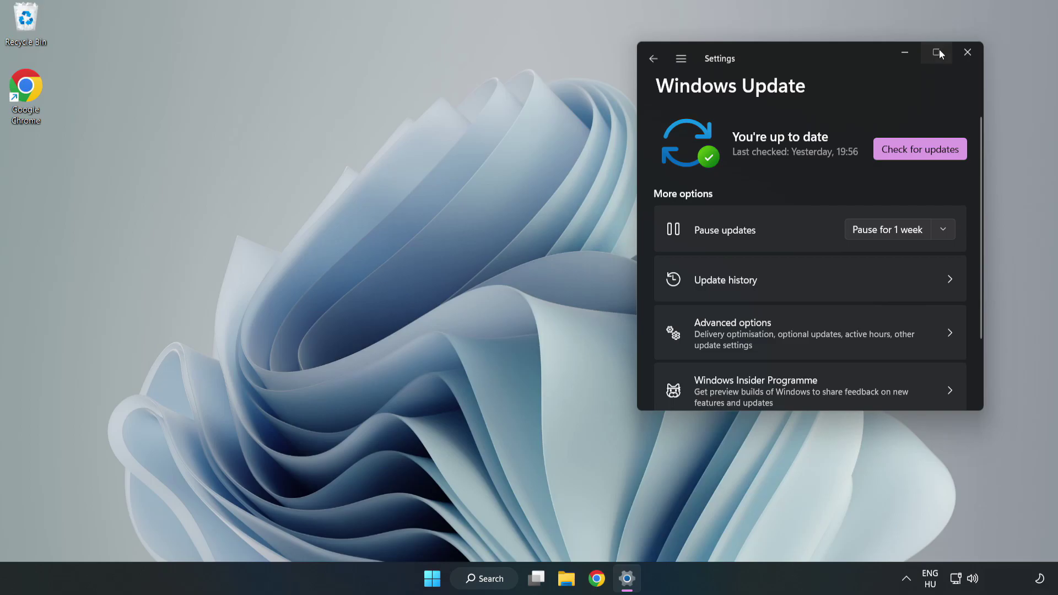
pyautogui.click(938, 51)
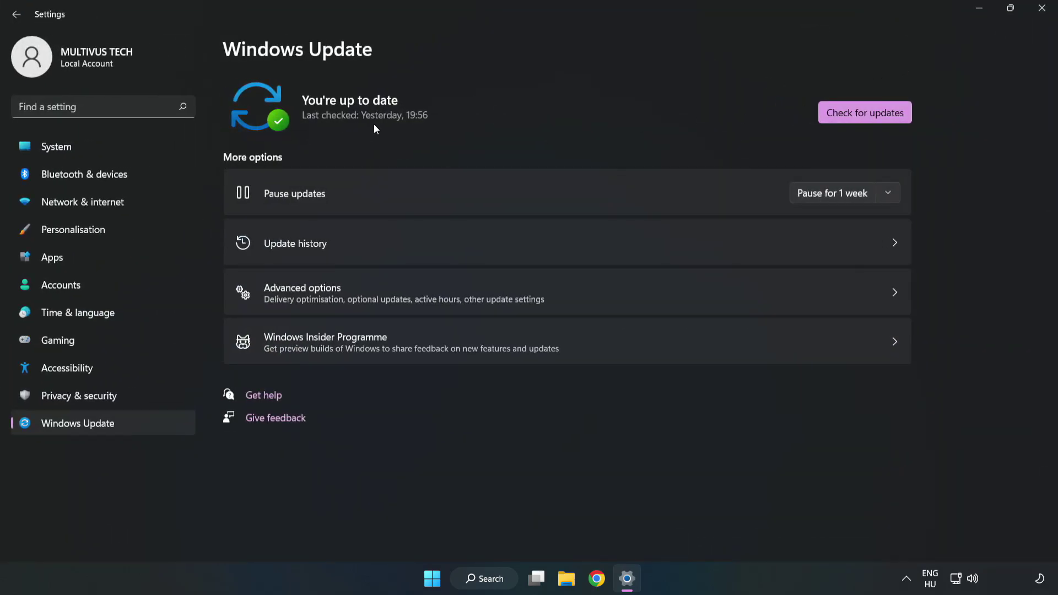
pyautogui.click(869, 115)
# In Steam, verify the integrity of YOUR NOT WORKING GAME's installed files; all 1039 files pass
pyautogui.click(1043, 10)
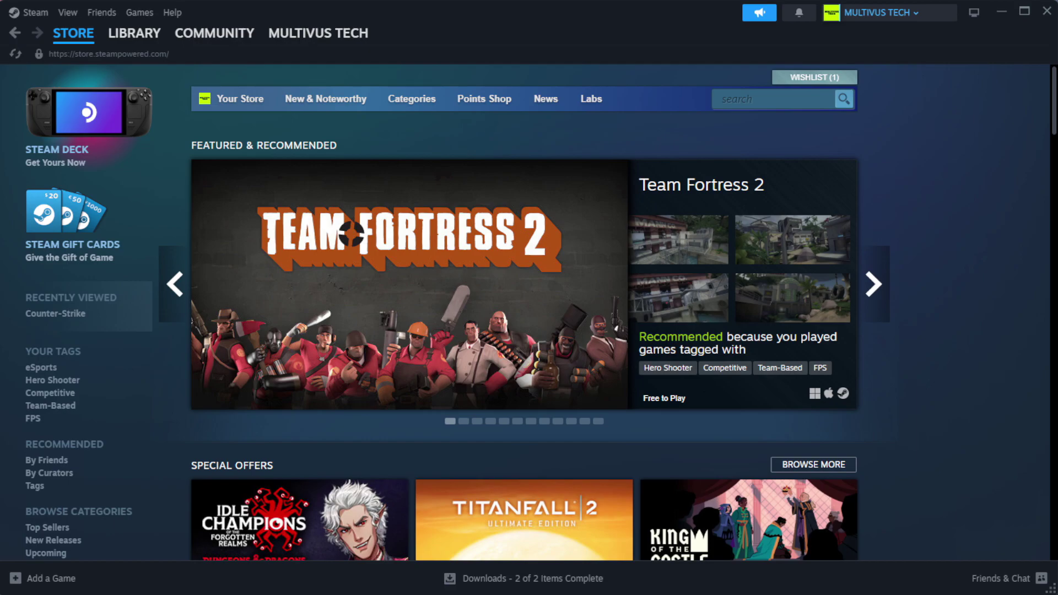
pyautogui.moveTo(149, 40)
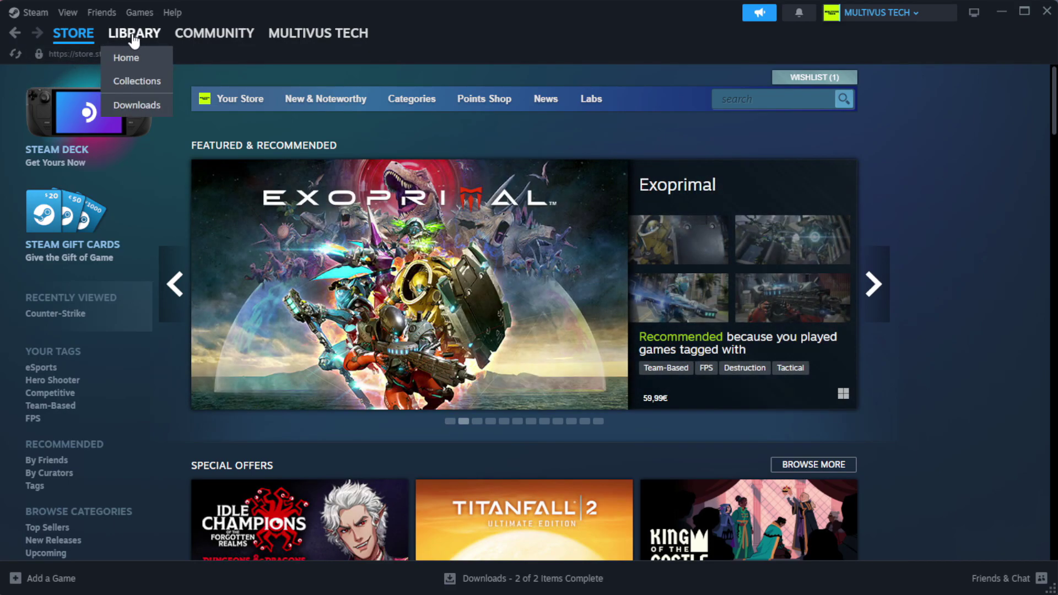
pyautogui.click(155, 62)
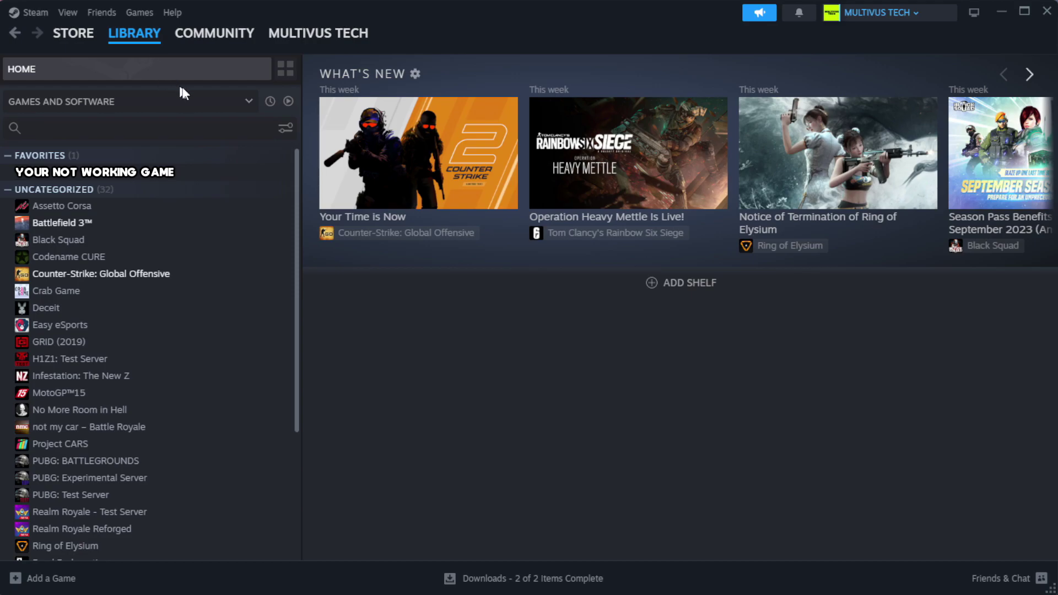
pyautogui.rightClick(260, 175)
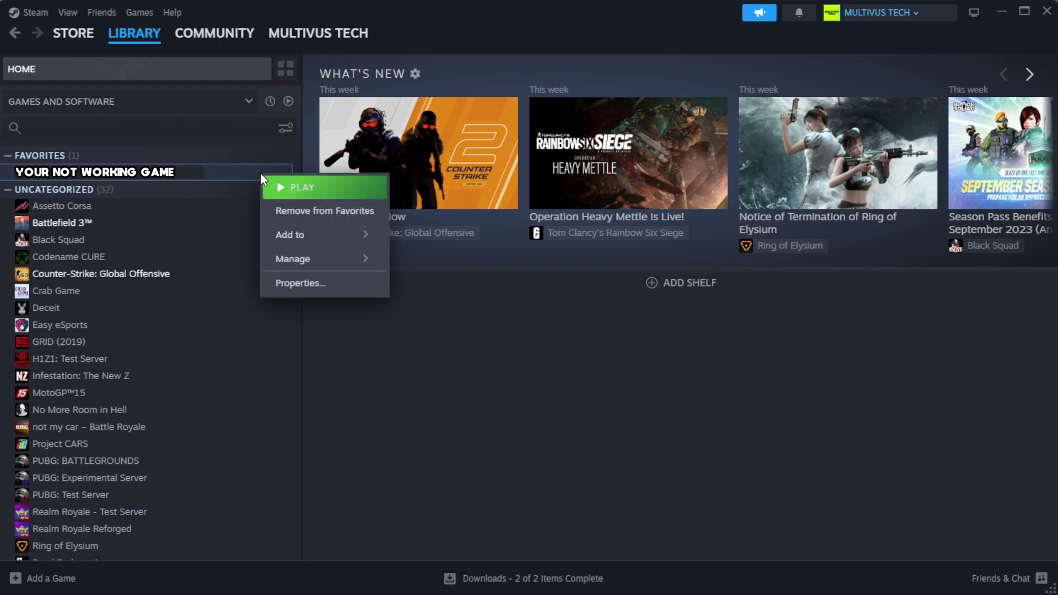
pyautogui.click(331, 291)
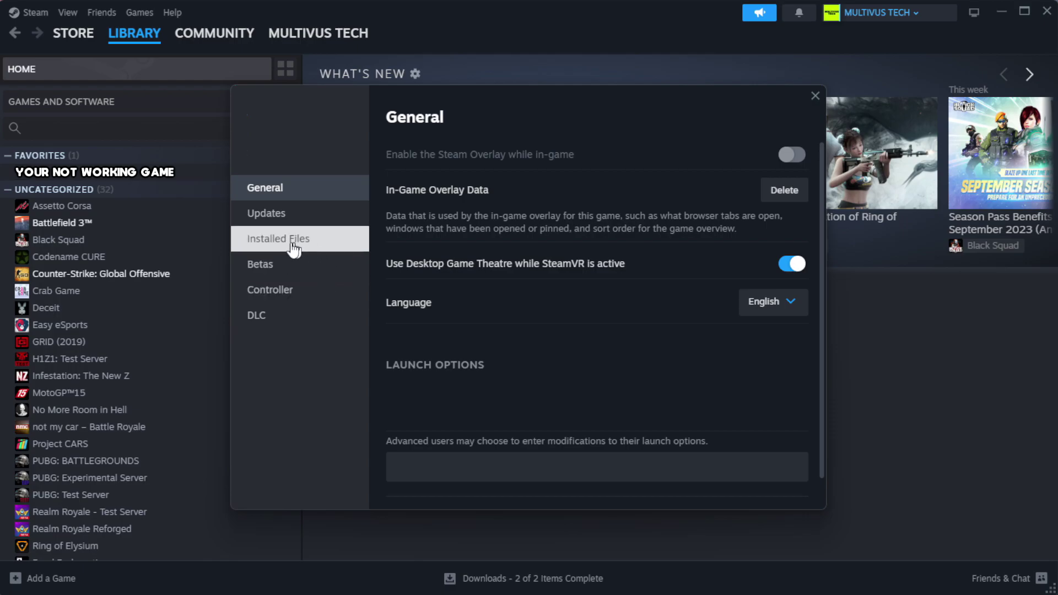
pyautogui.click(348, 251)
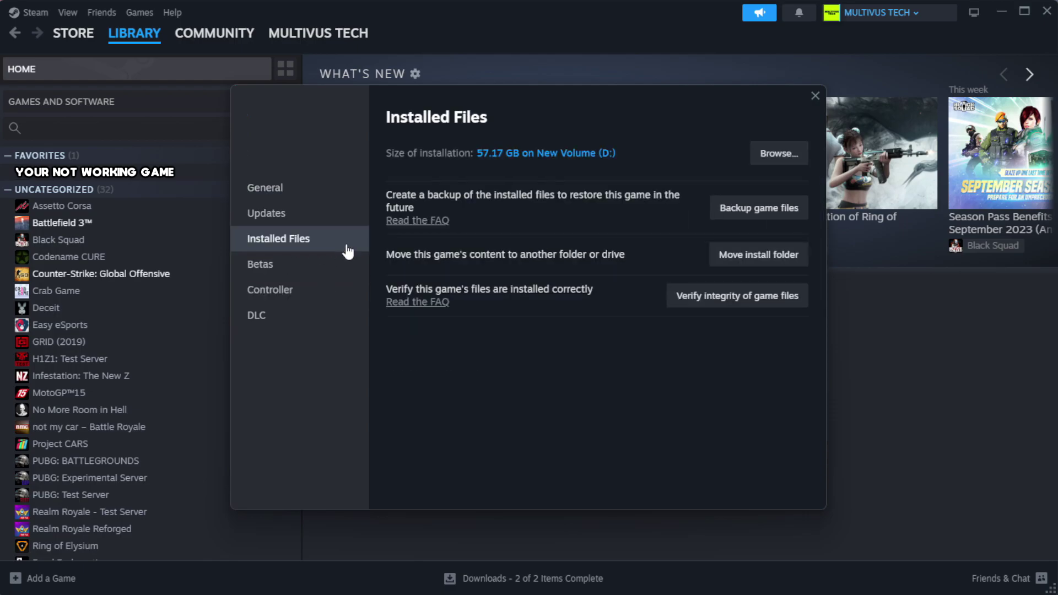
pyautogui.click(743, 302)
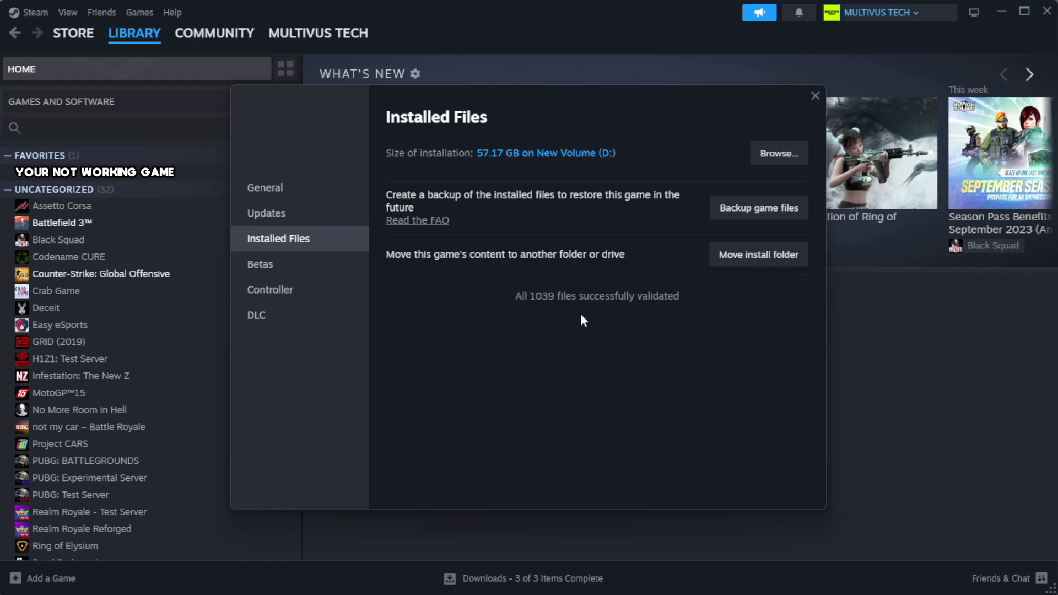
# Open the game's local folder and the properties of the YOUR NOT WORKING GAME shortcut
pyautogui.click(778, 155)
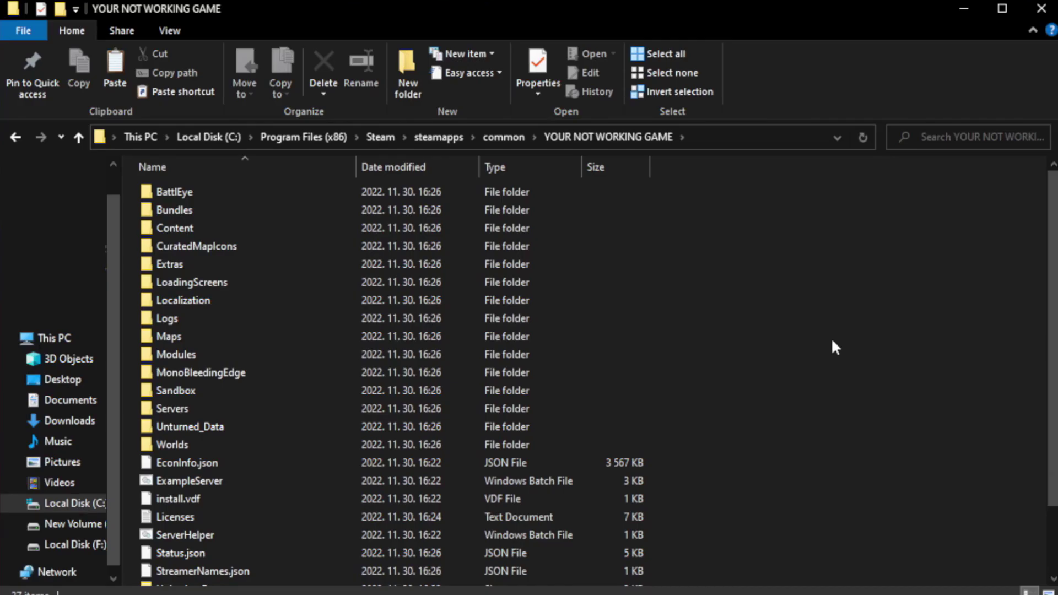
pyautogui.moveTo(1053, 328); pyautogui.dragTo(1056, 394)
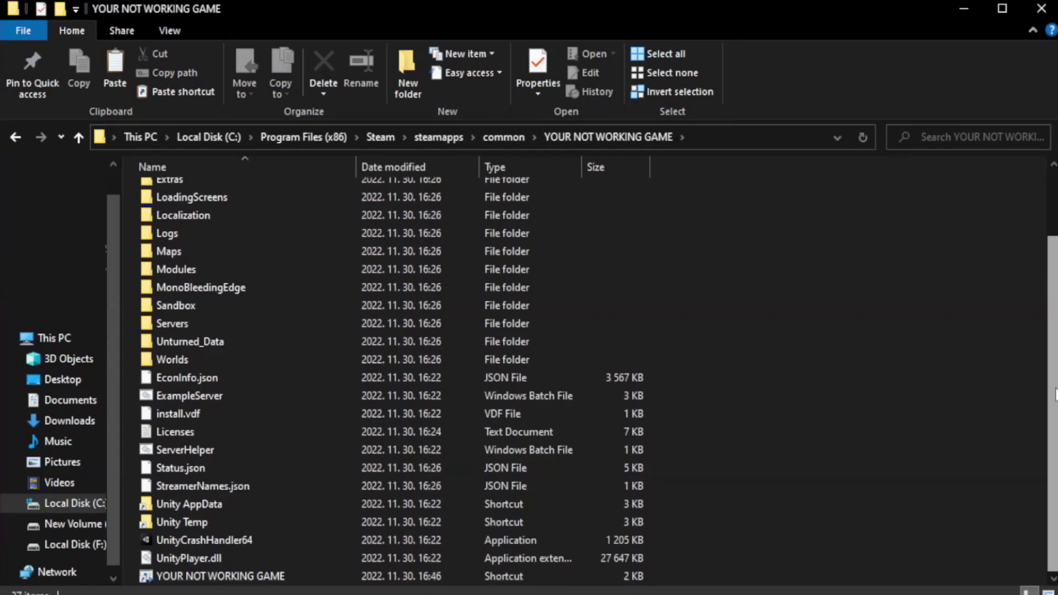
pyautogui.click(367, 579)
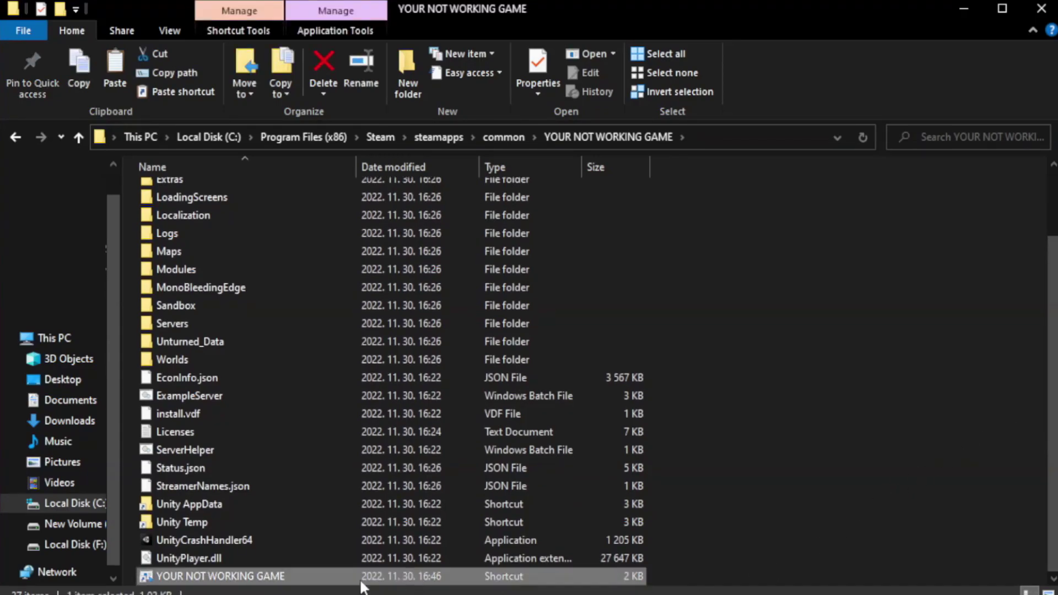
pyautogui.rightClick(354, 577)
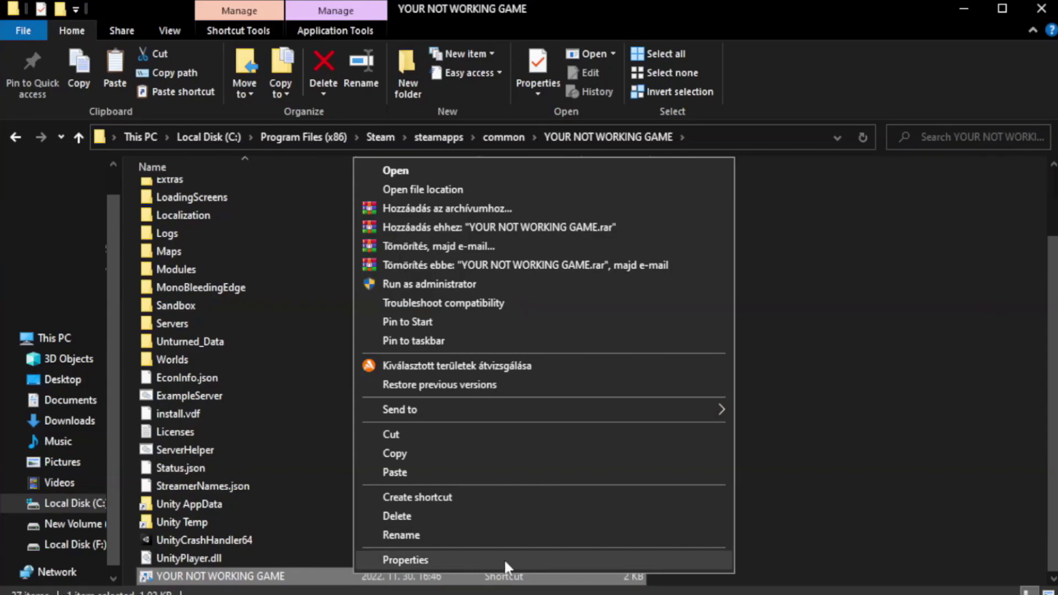
pyautogui.click(539, 557)
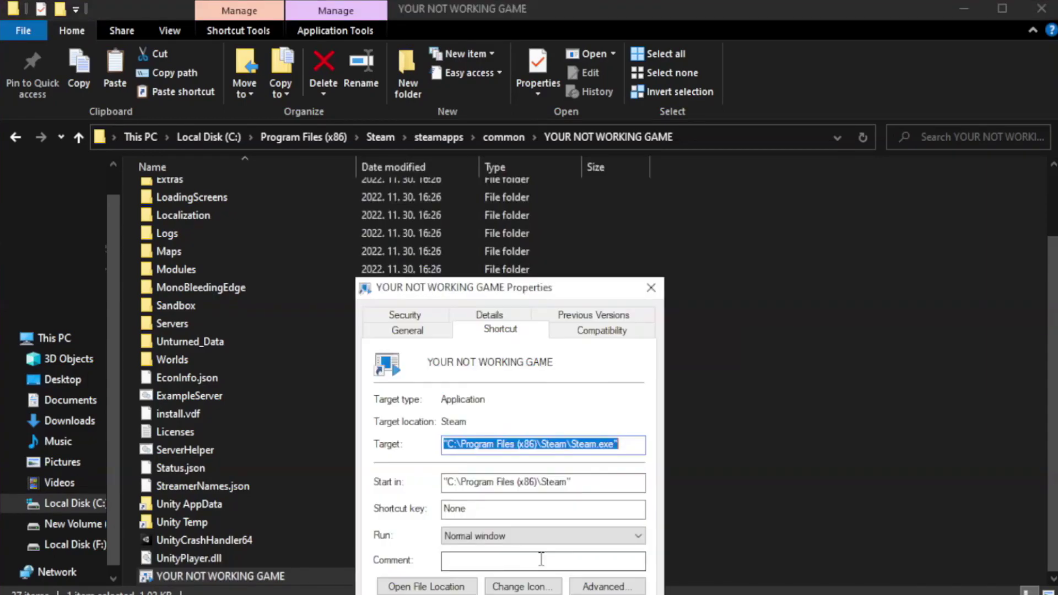
pyautogui.moveTo(532, 293); pyautogui.dragTo(532, 108)
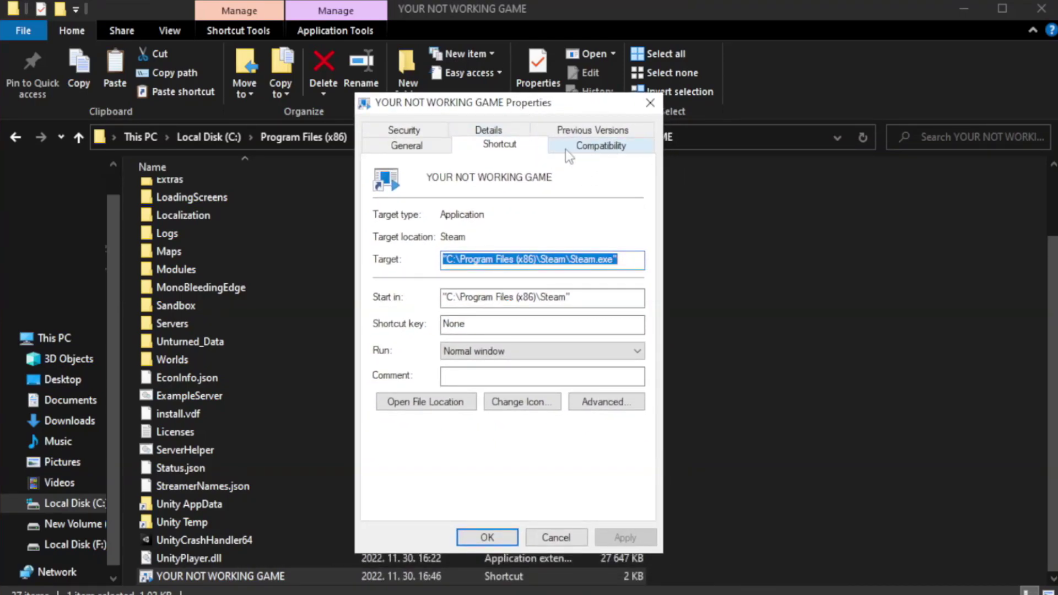
# Set Windows 8 compatibility mode and disable fullscreen optimizations on the shortcut, then apply
pyautogui.click(595, 149)
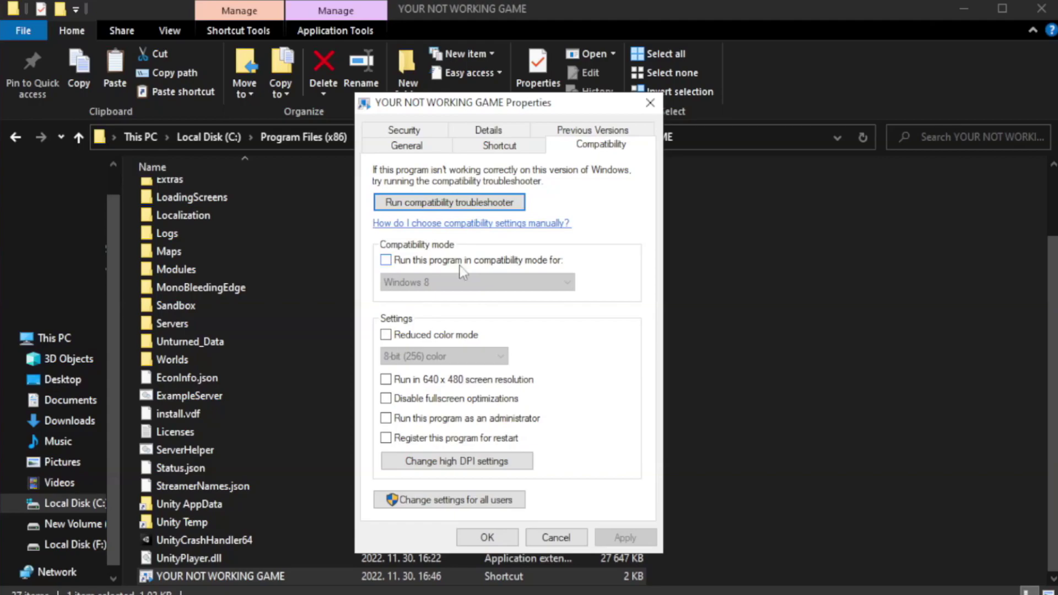
pyautogui.click(418, 260)
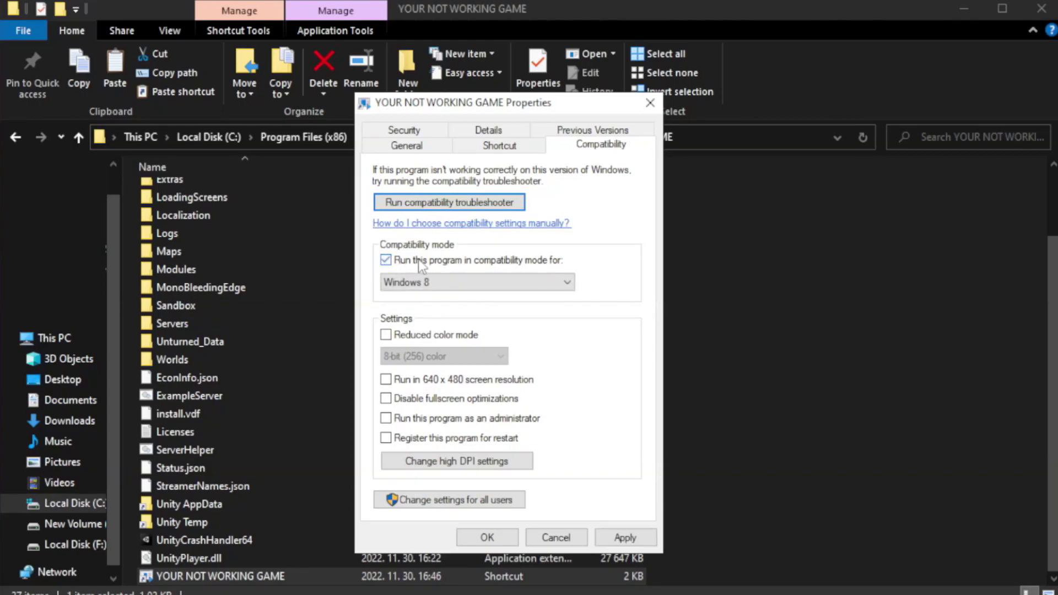
pyautogui.click(452, 279)
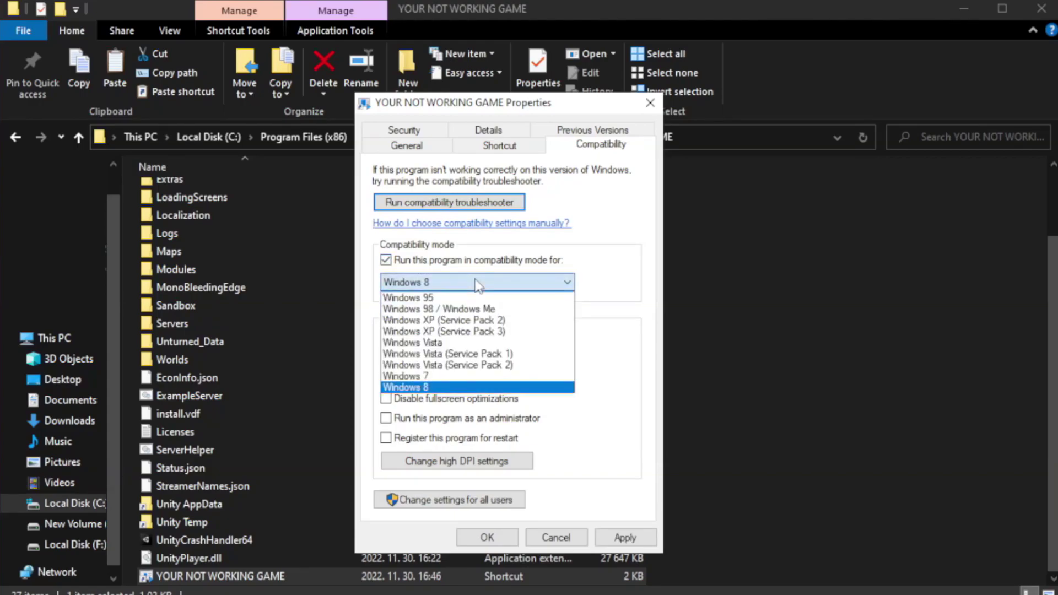
pyautogui.click(448, 387)
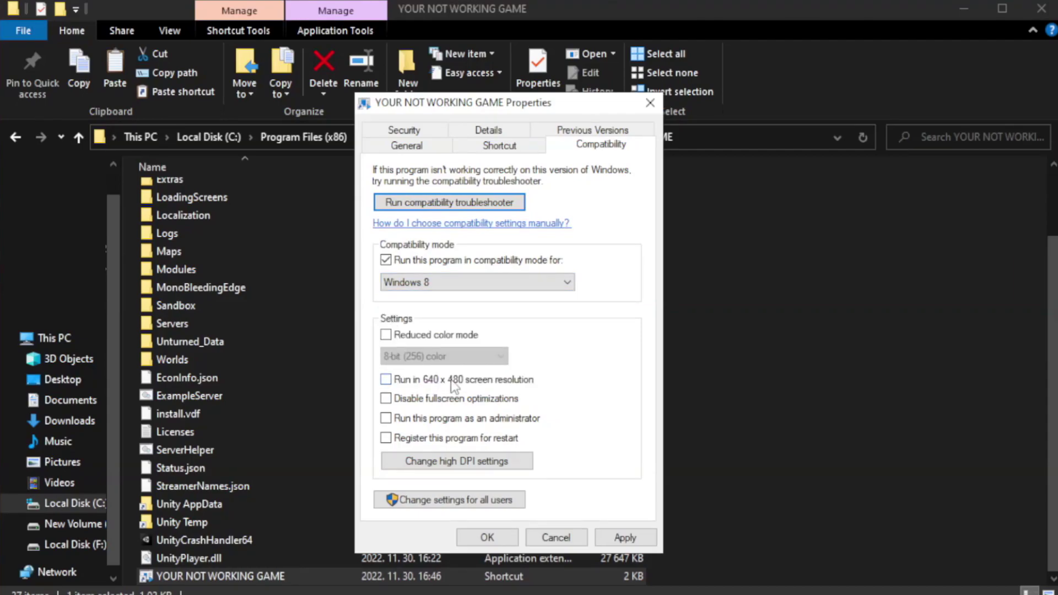
pyautogui.click(412, 402)
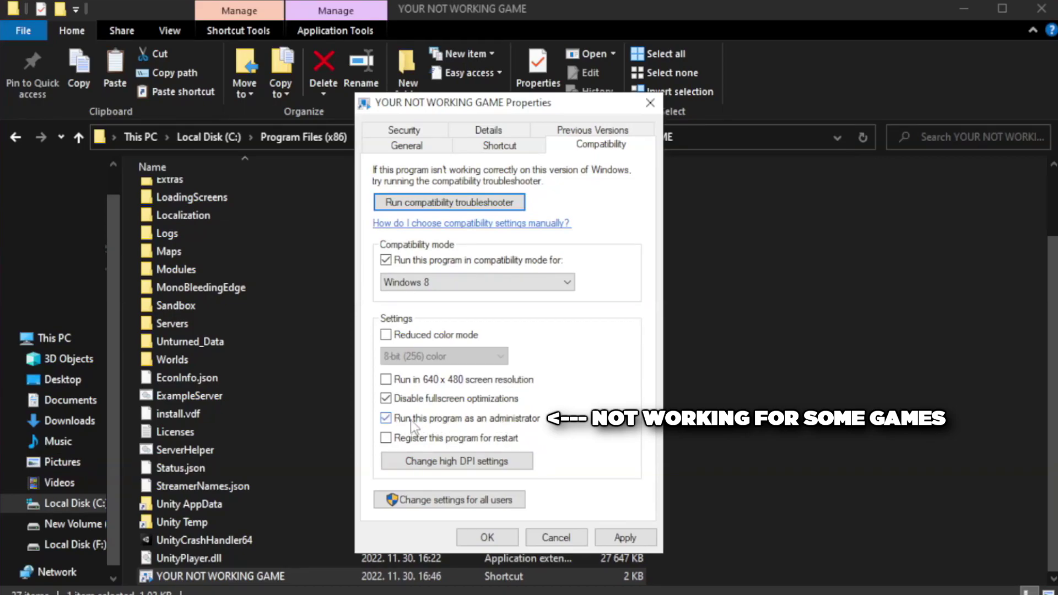
pyautogui.click(618, 539)
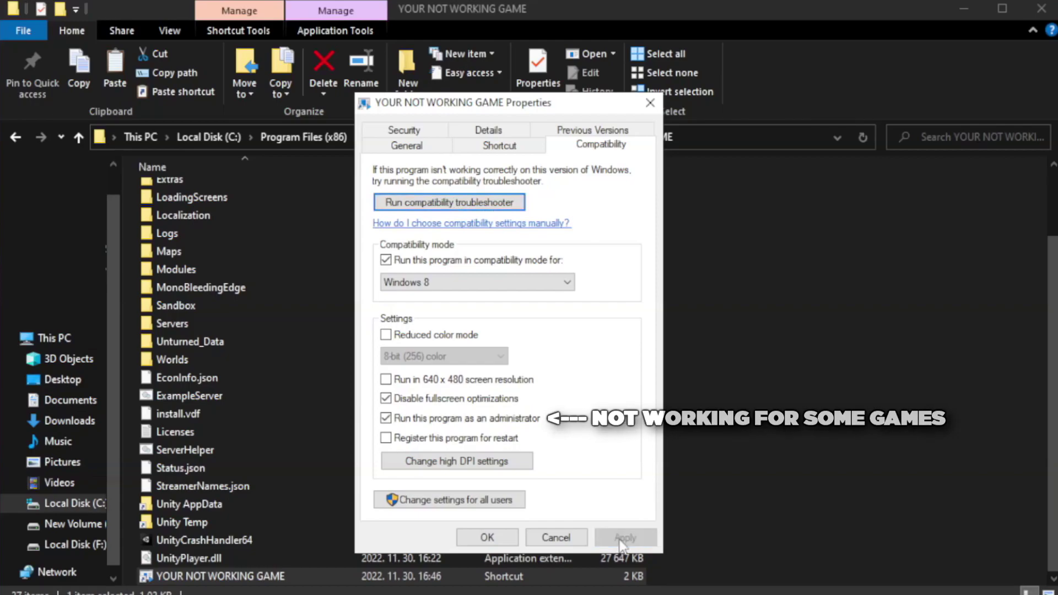
pyautogui.click(485, 539)
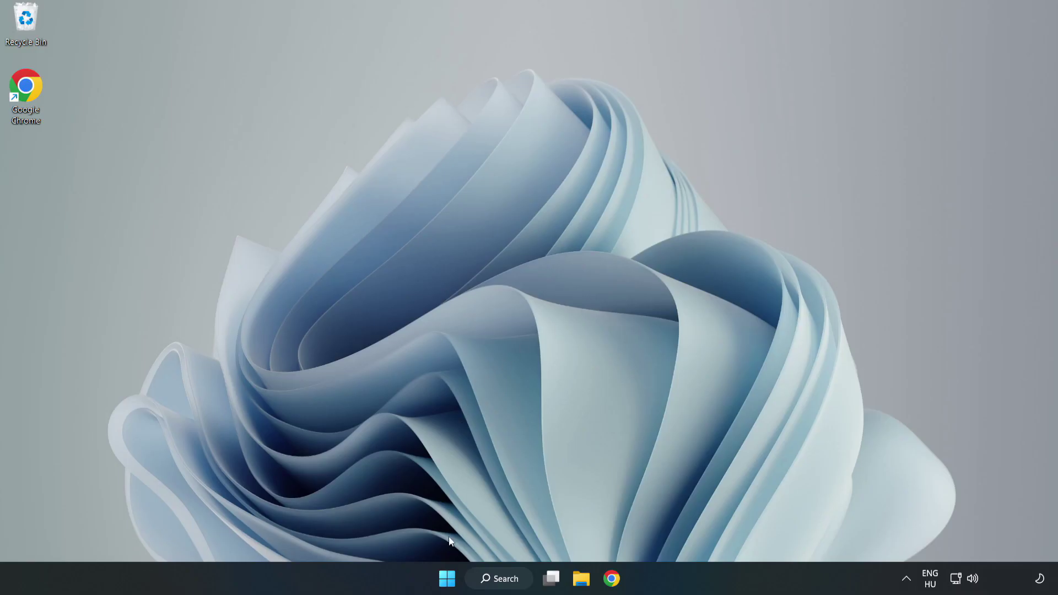
# Disable Cortana, Microsoft Edge, Microsoft Teams and Phone Link on Task Manager's Startup tab
pyautogui.rightClick(450, 583)
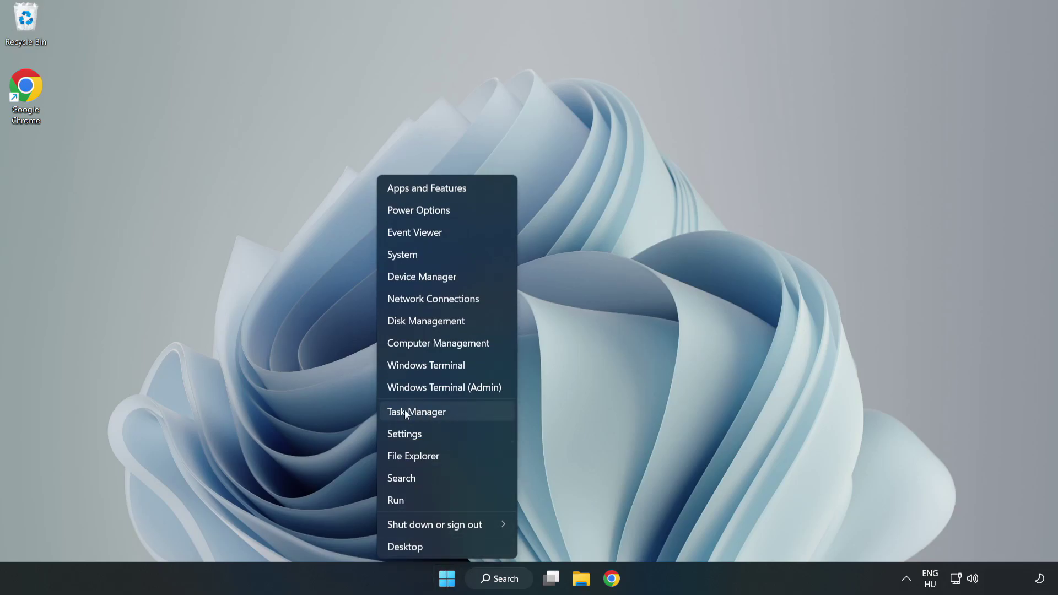
pyautogui.click(446, 414)
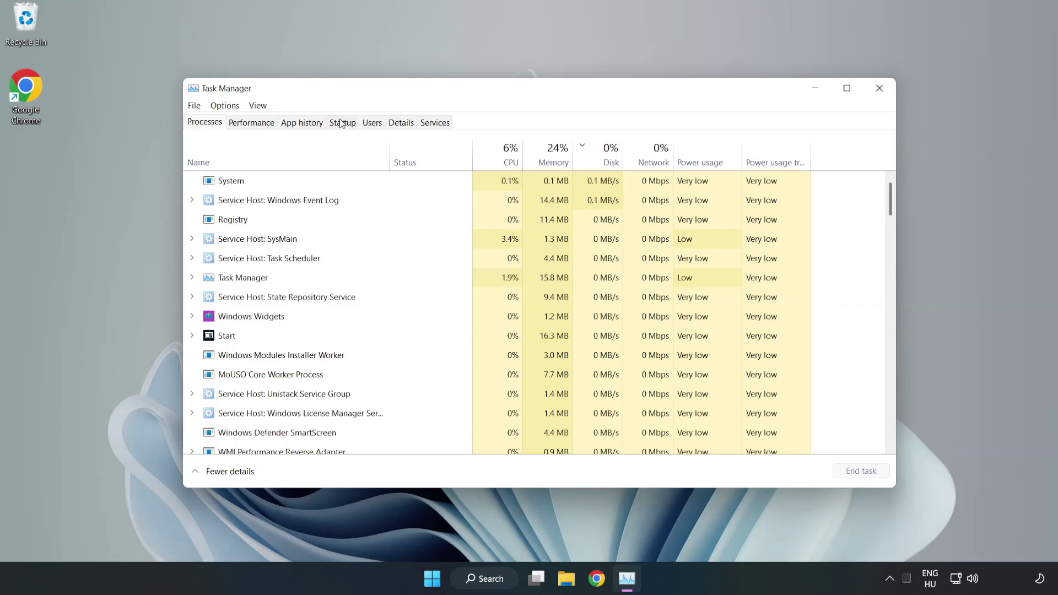
pyautogui.click(343, 124)
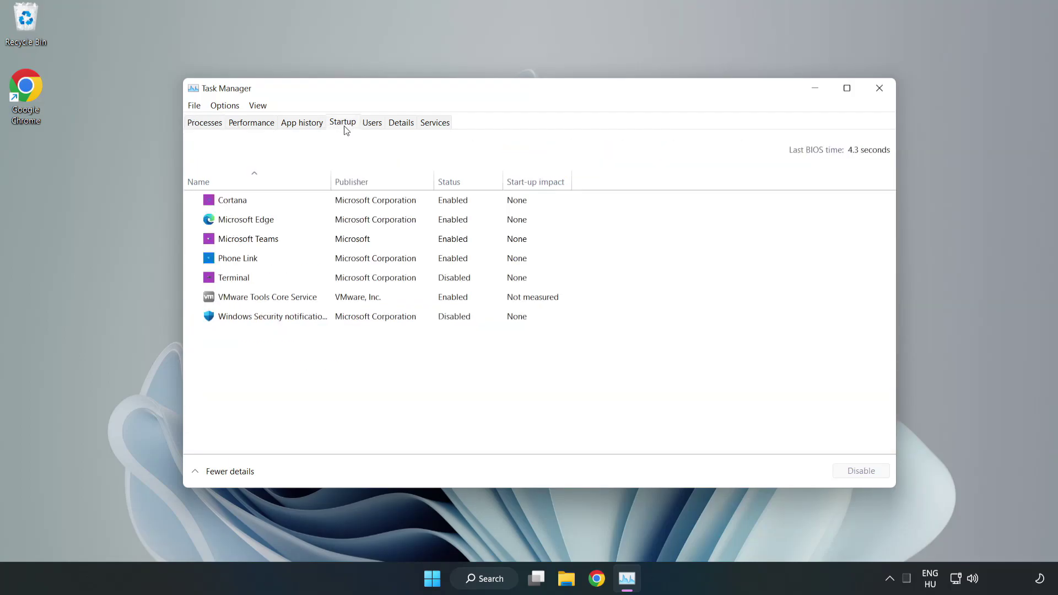
pyautogui.click(365, 208)
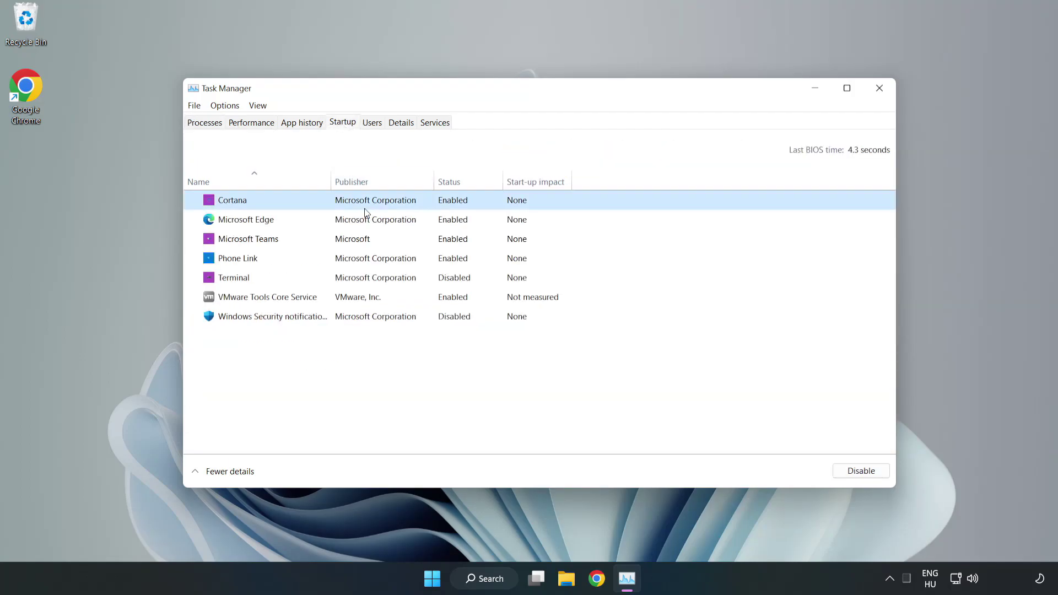
pyautogui.click(857, 472)
pyautogui.click(457, 217)
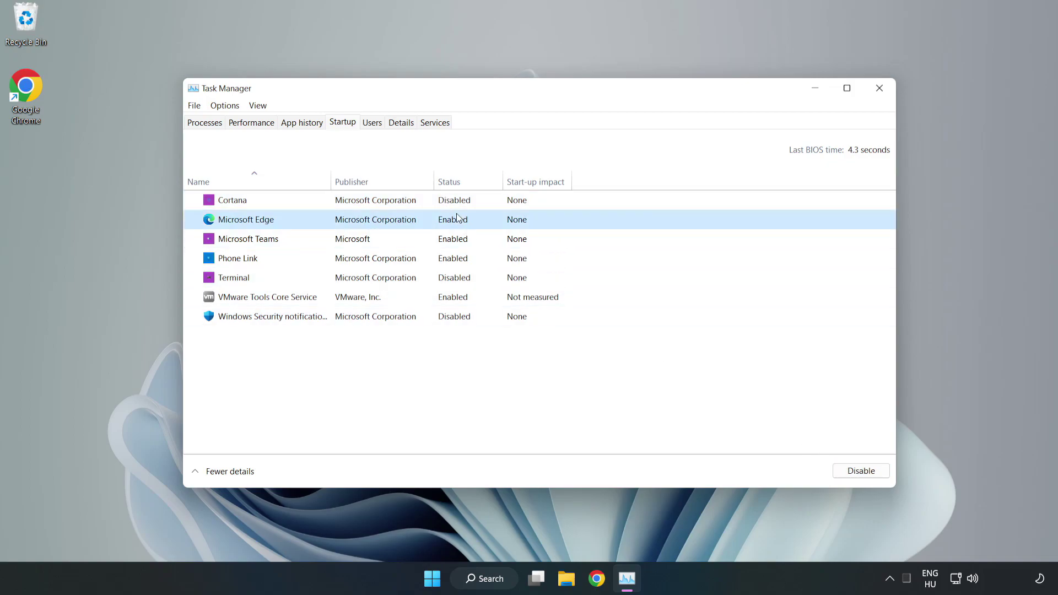
pyautogui.click(862, 472)
pyautogui.click(375, 242)
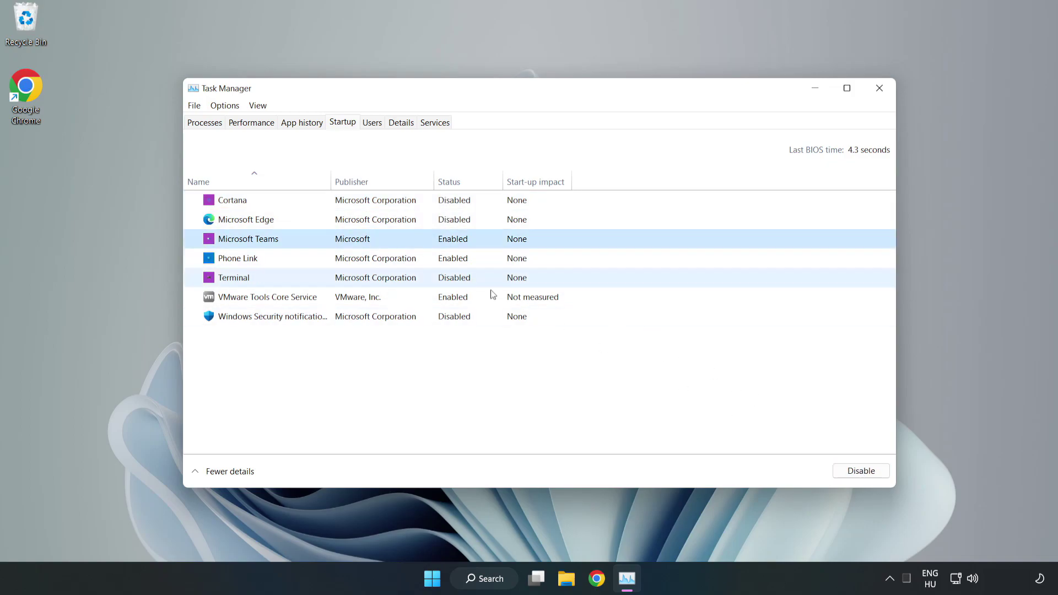
pyautogui.click(860, 472)
pyautogui.click(354, 262)
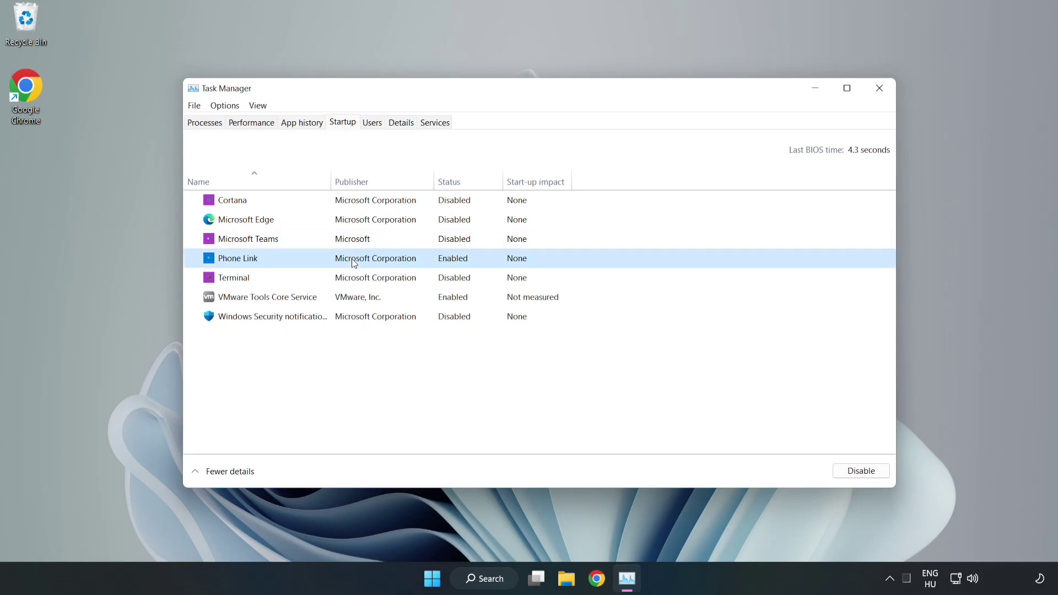
pyautogui.click(881, 476)
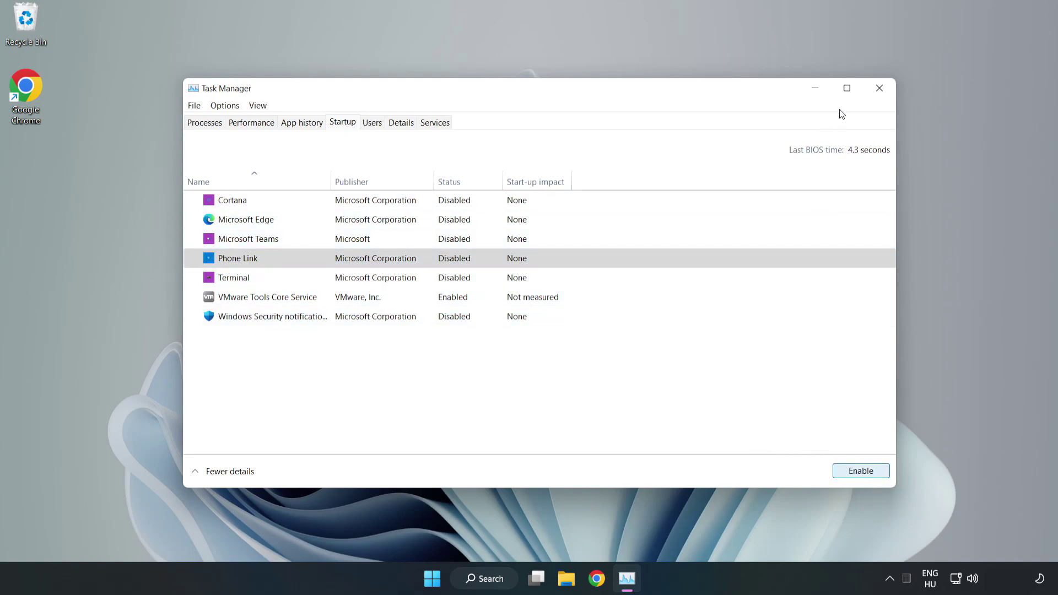
pyautogui.click(881, 89)
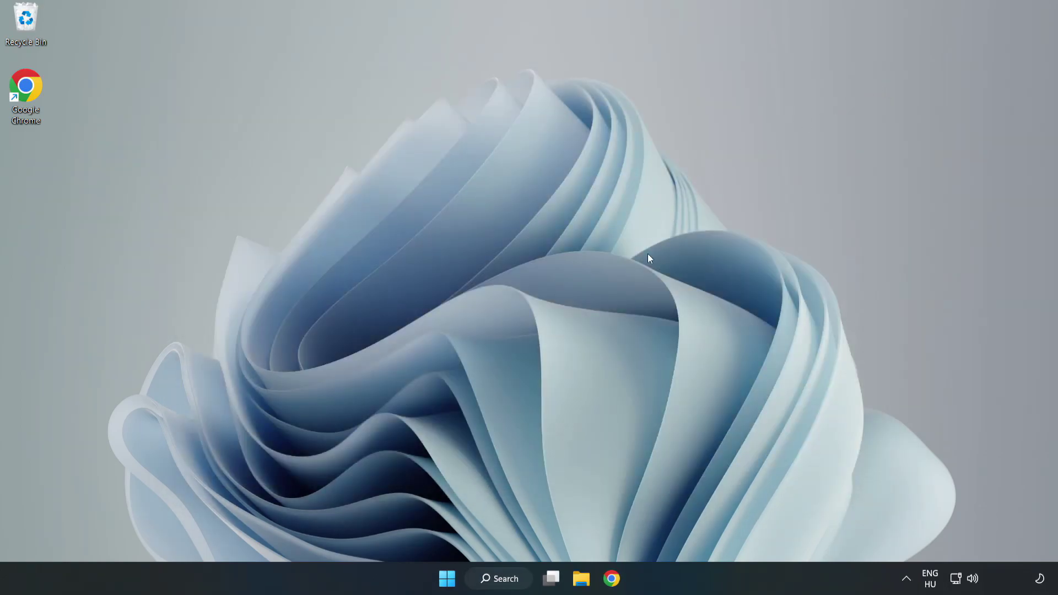
# In Chrome, download the DirectX End-User Runtime Web Installer dxwebsetup.exe and open it
pyautogui.click(610, 586)
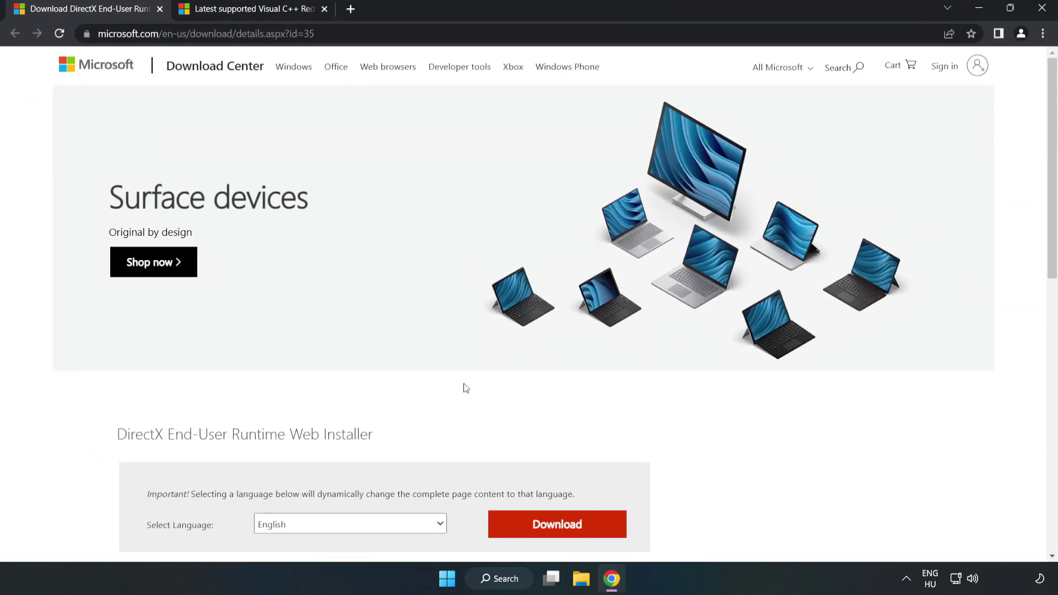
pyautogui.hotkey('ctrl', 'l')
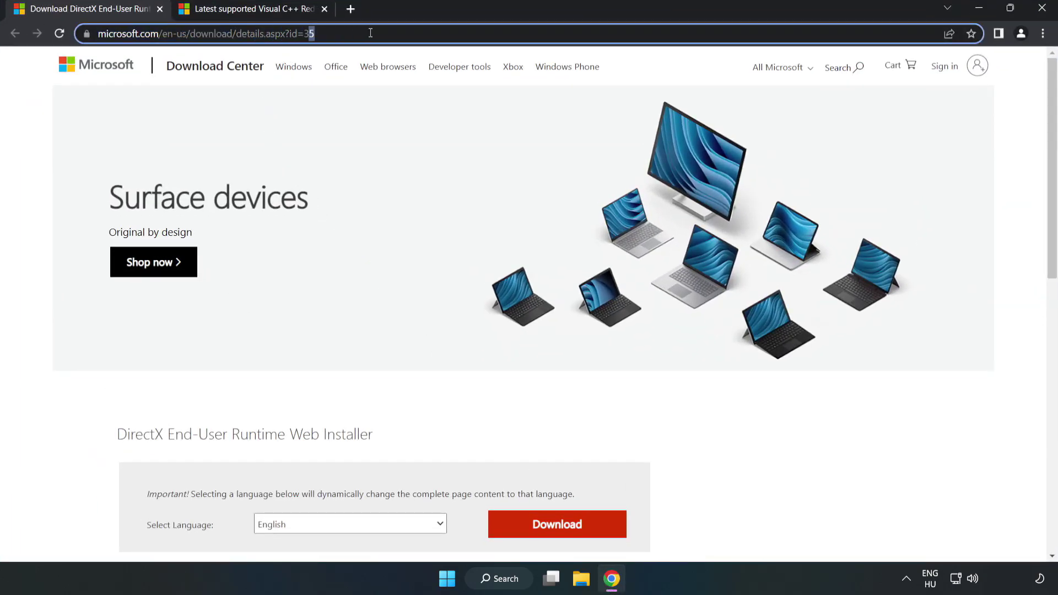
pyautogui.press('End')
pyautogui.click(43, 126)
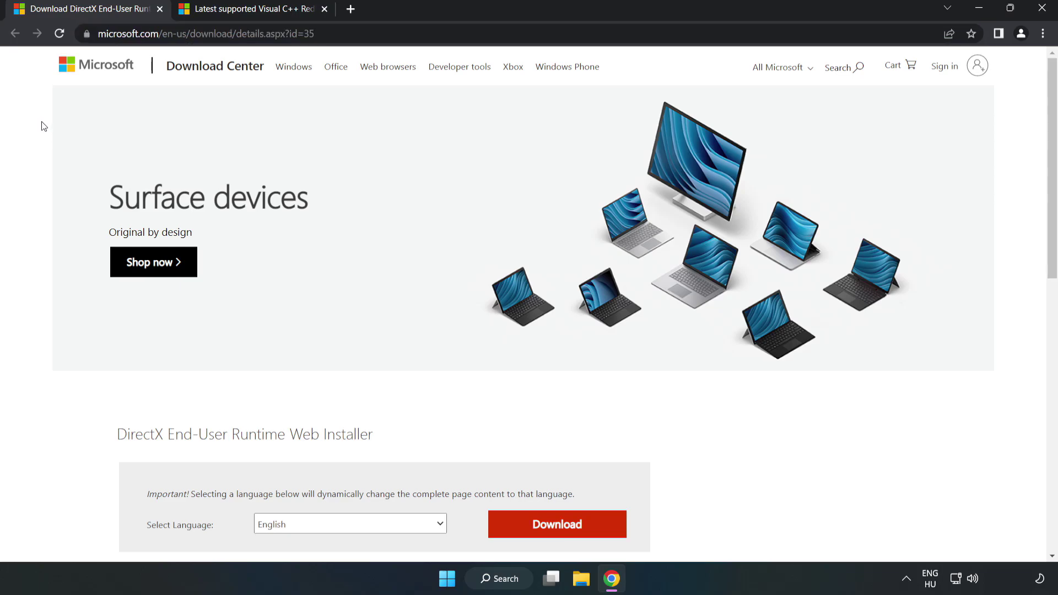
pyautogui.scroll(-3, 44, 126)
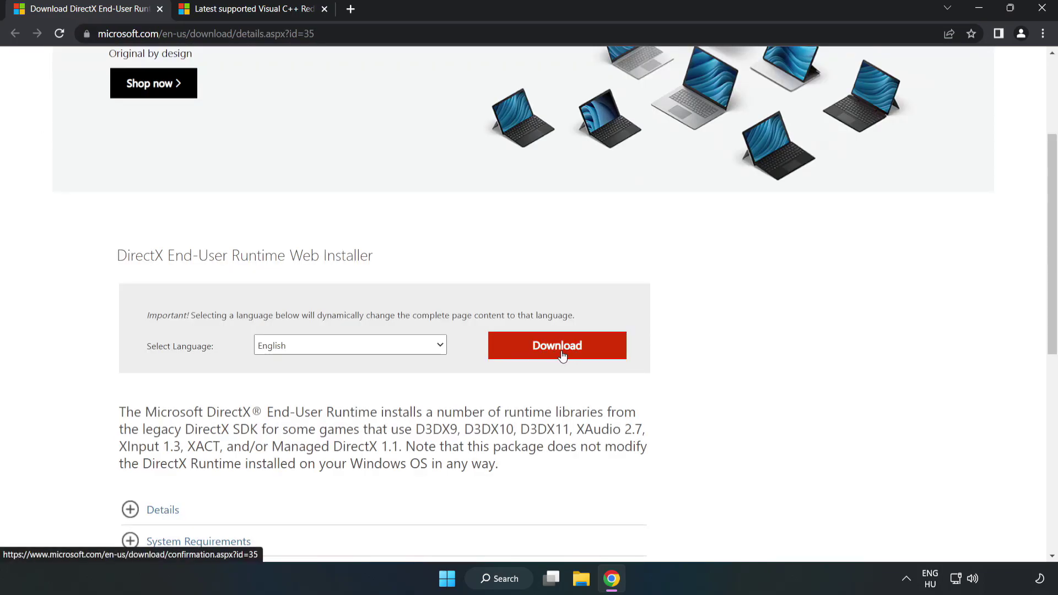
pyautogui.click(562, 355)
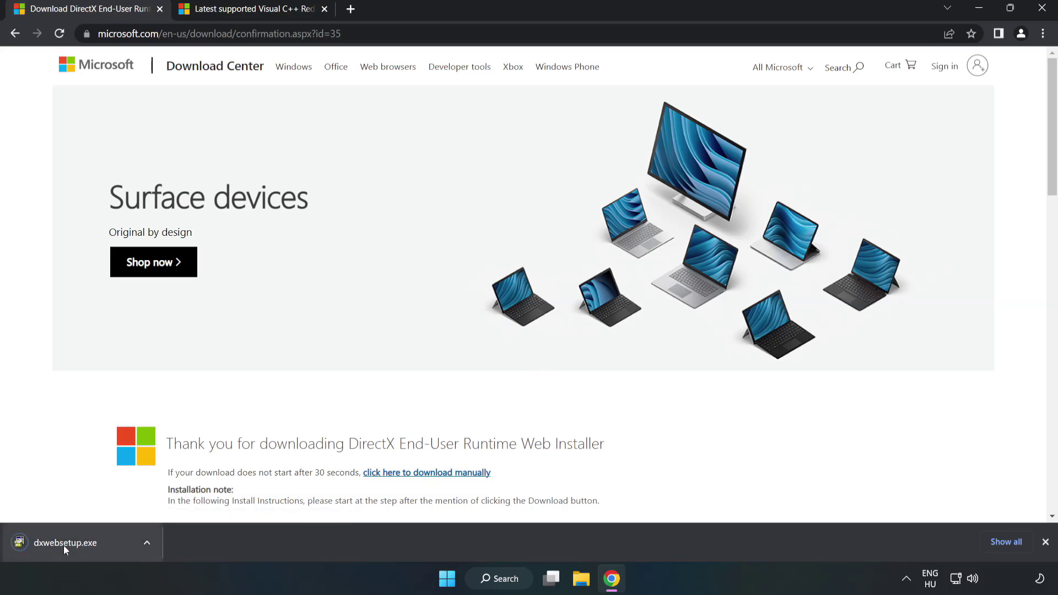
pyautogui.click(77, 543)
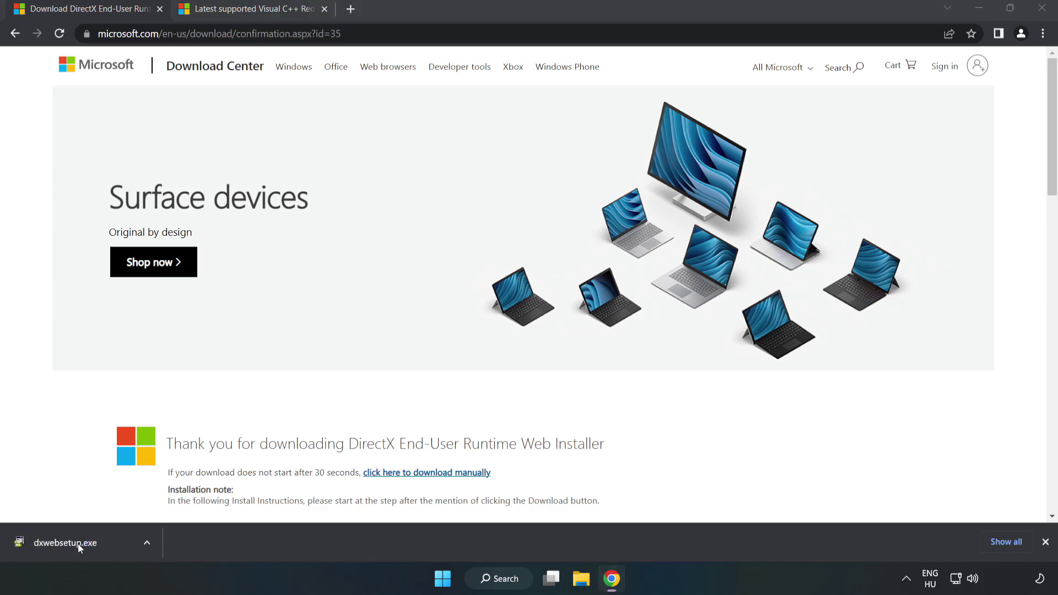
# Run DirectX Setup accepting the license and declining the Bing Bar, then finish
pyautogui.moveTo(240, 84); pyautogui.dragTo(516, 177)
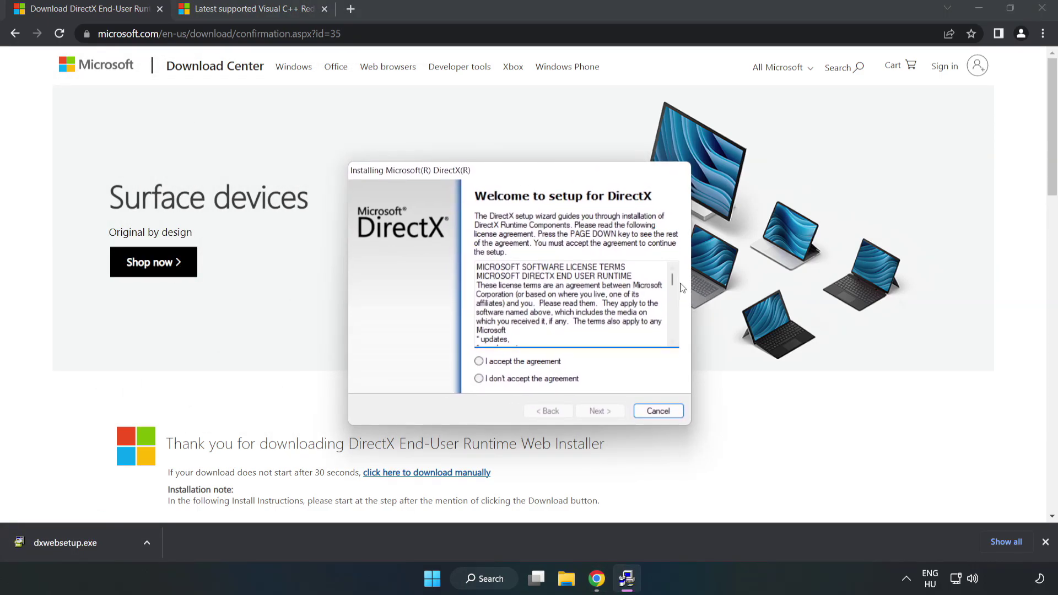
pyautogui.moveTo(673, 282); pyautogui.dragTo(666, 340)
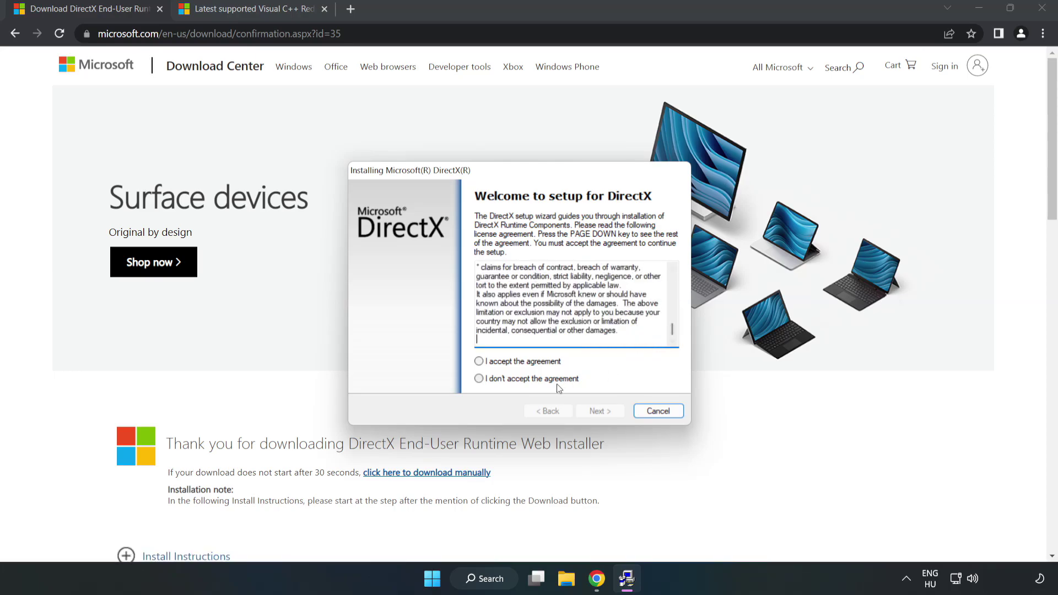
pyautogui.click(488, 363)
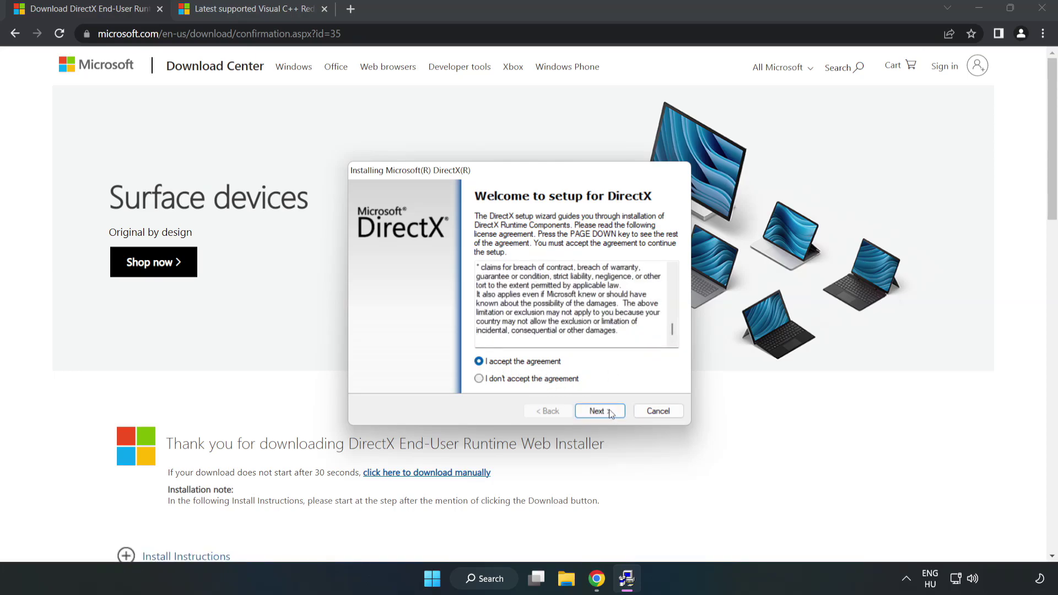
pyautogui.click(604, 413)
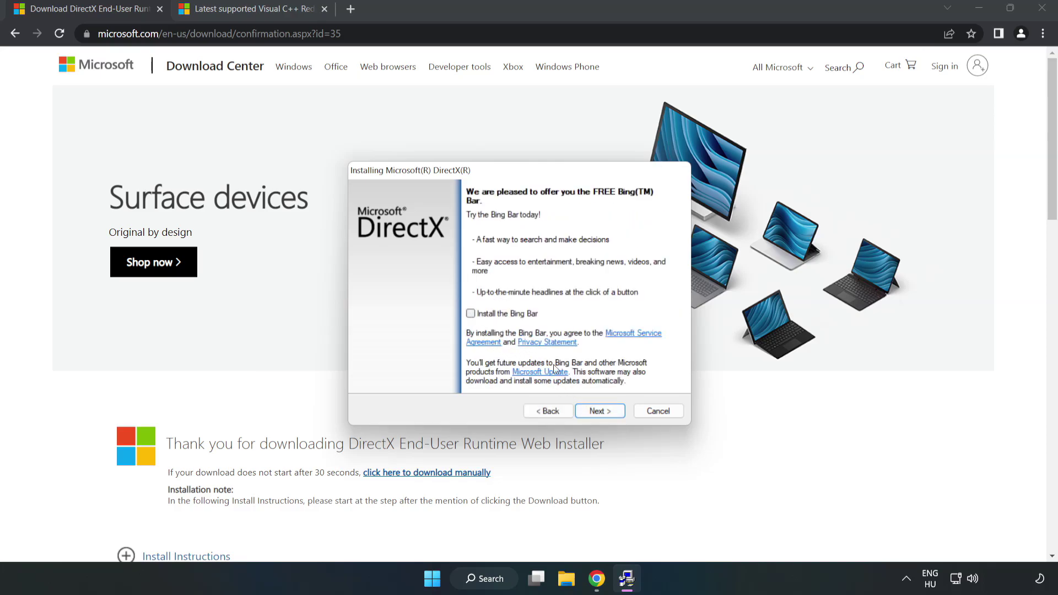
pyautogui.click(598, 412)
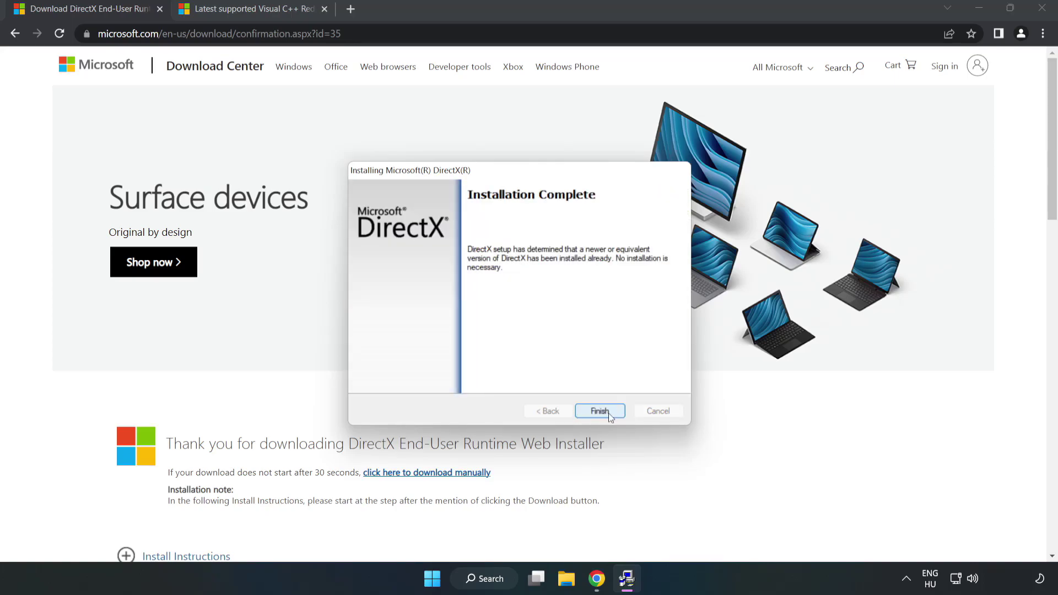
pyautogui.click(600, 411)
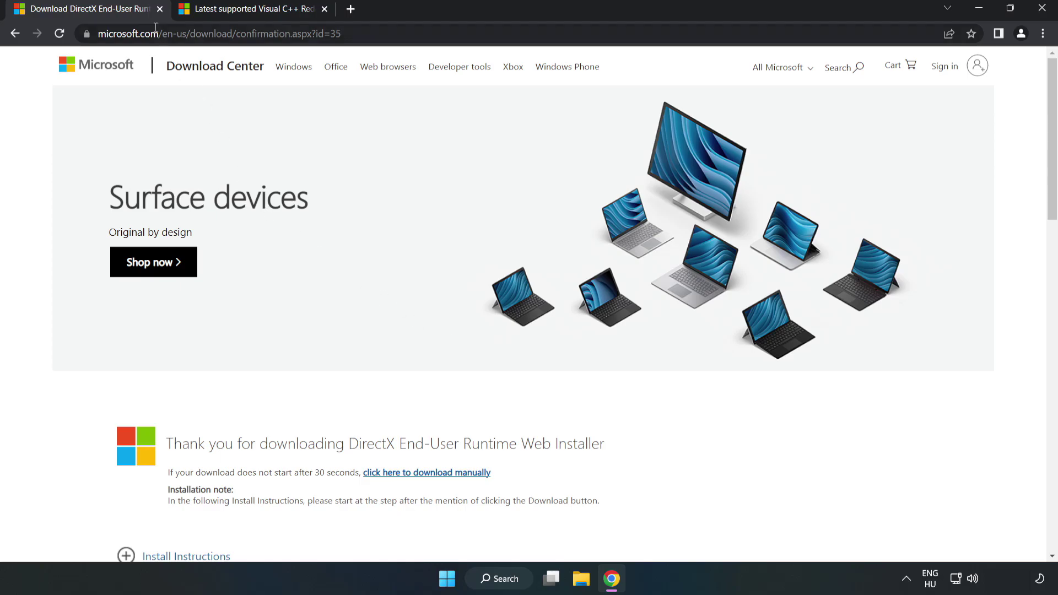
# Close the DirectX tab and download the ARM64, x86 and x64 VC_redist installers
pyautogui.click(160, 10)
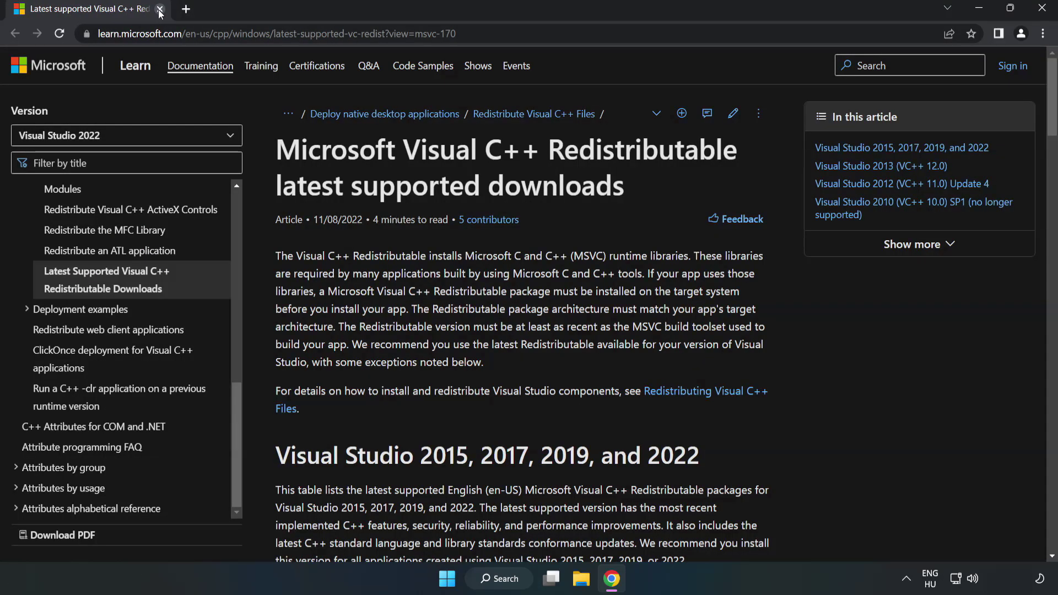
pyautogui.moveTo(514, 33); pyautogui.dragTo(529, 58)
pyautogui.click(423, 197)
pyautogui.scroll(-3, 423, 199)
pyautogui.scroll(-3, 423, 201)
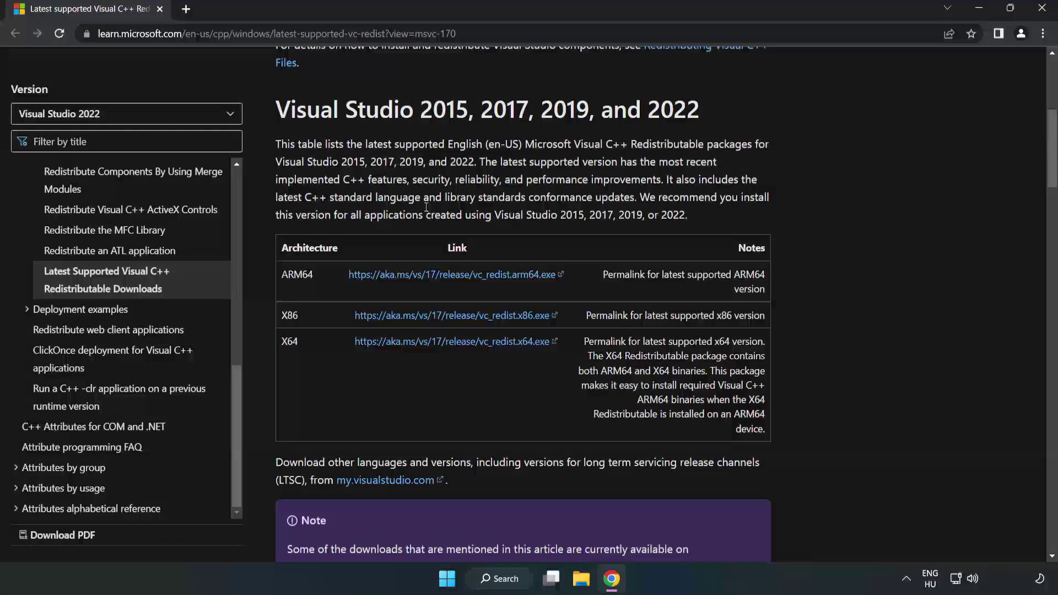
pyautogui.scroll(1, 417, 215)
pyautogui.moveTo(274, 112); pyautogui.dragTo(700, 119)
pyautogui.click(671, 135)
pyautogui.click(426, 278)
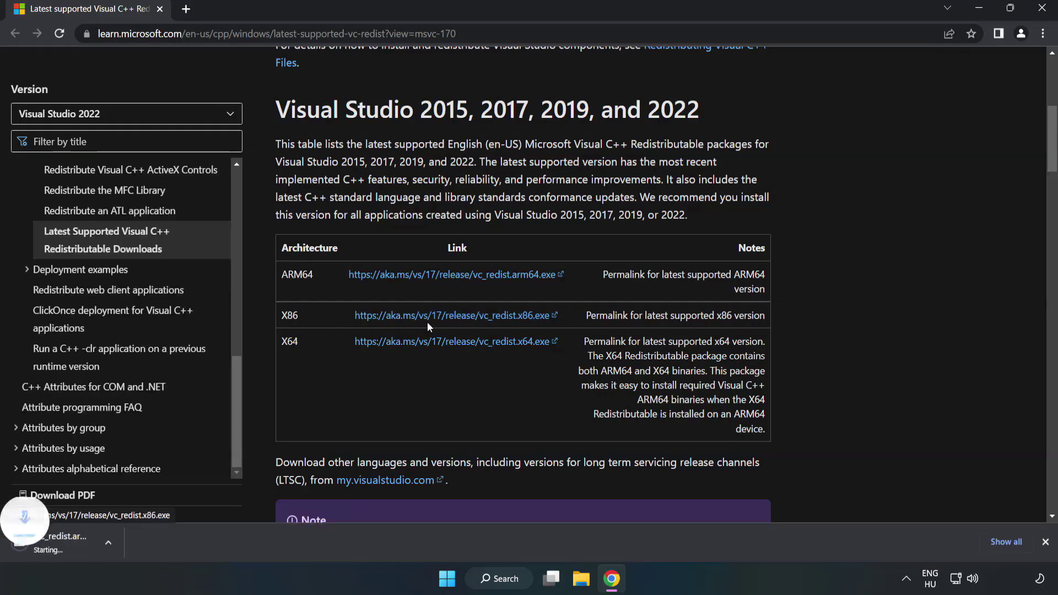
pyautogui.click(432, 324)
pyautogui.click(442, 342)
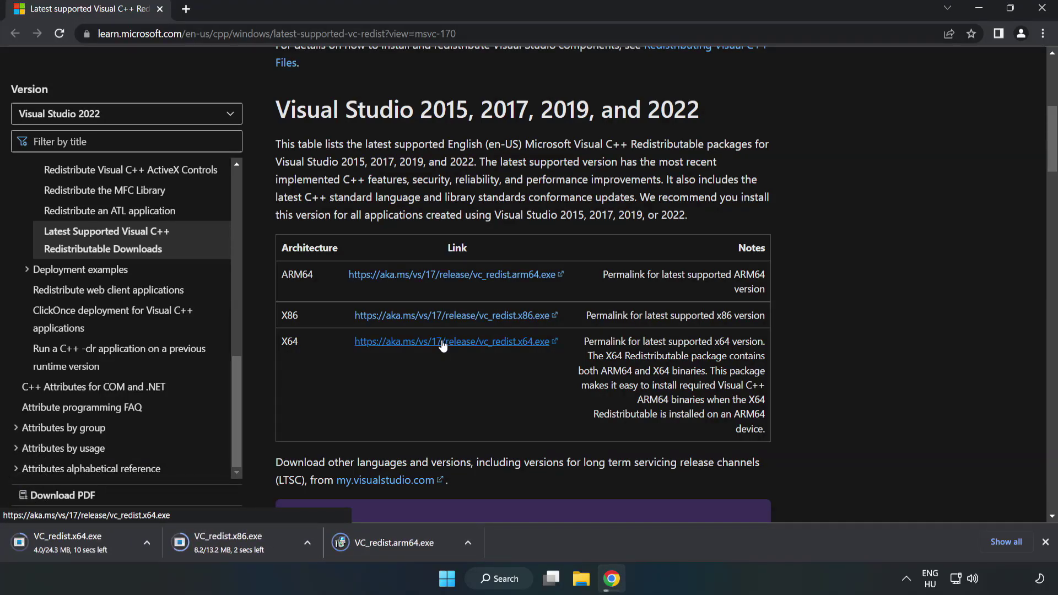
# Try installing VC_redist.arm64.exe; it fails as unsupported, so close it
pyautogui.click(404, 543)
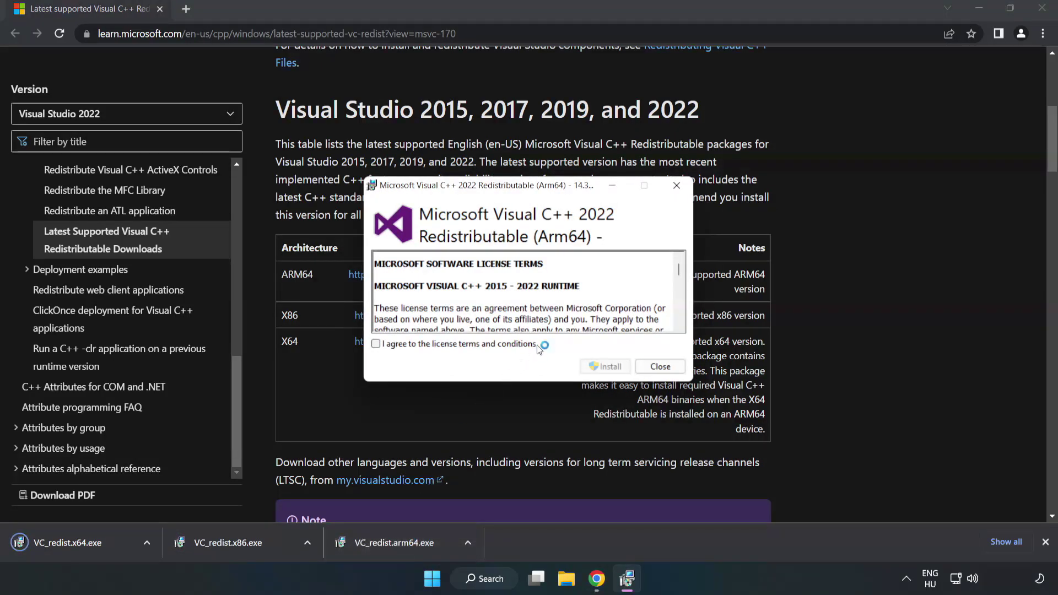
pyautogui.moveTo(680, 268); pyautogui.dragTo(680, 321)
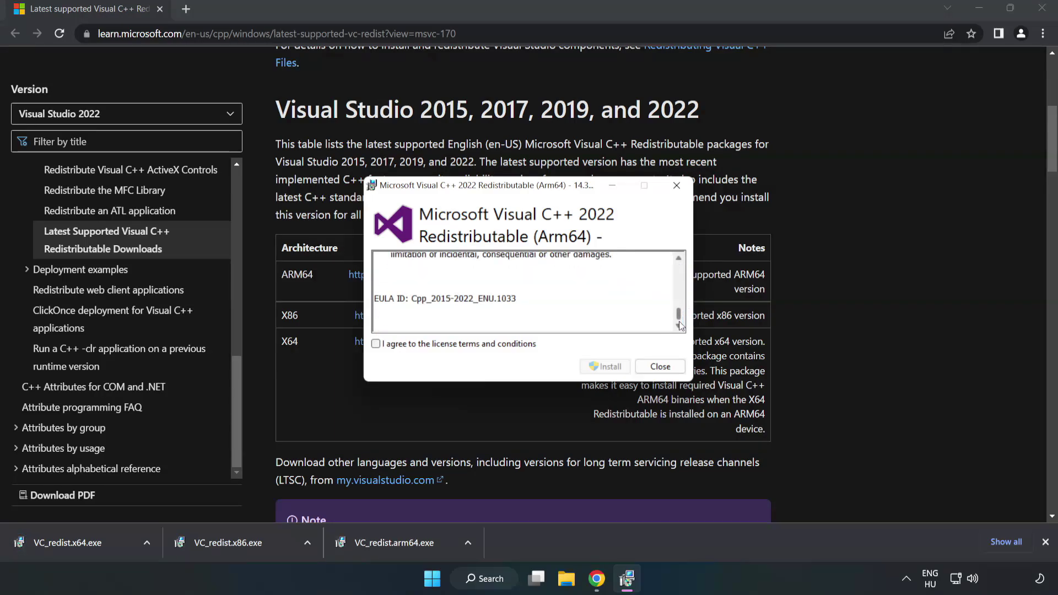
pyautogui.click(376, 344)
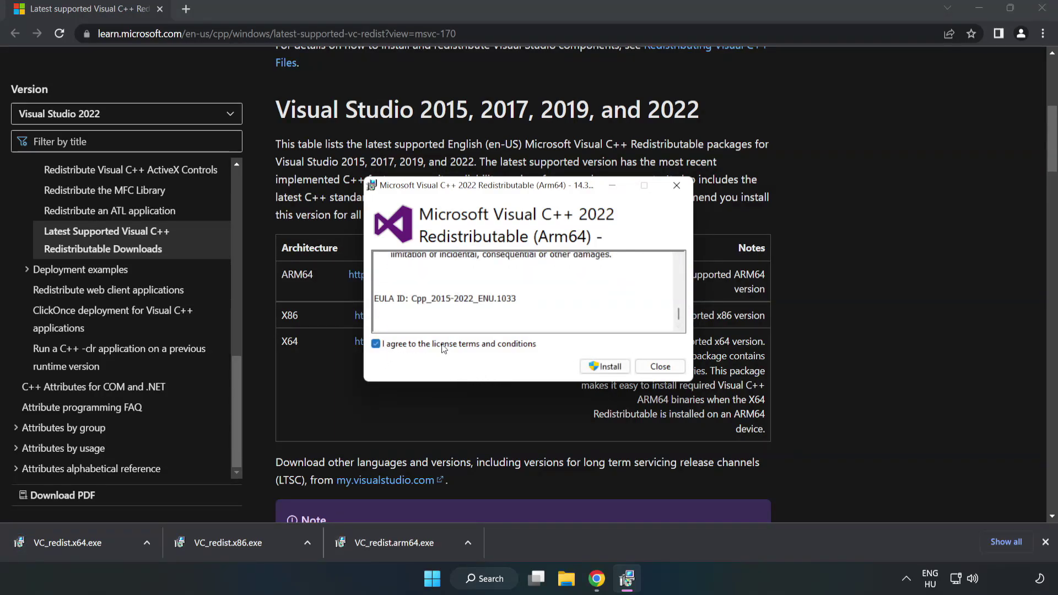
pyautogui.click(606, 368)
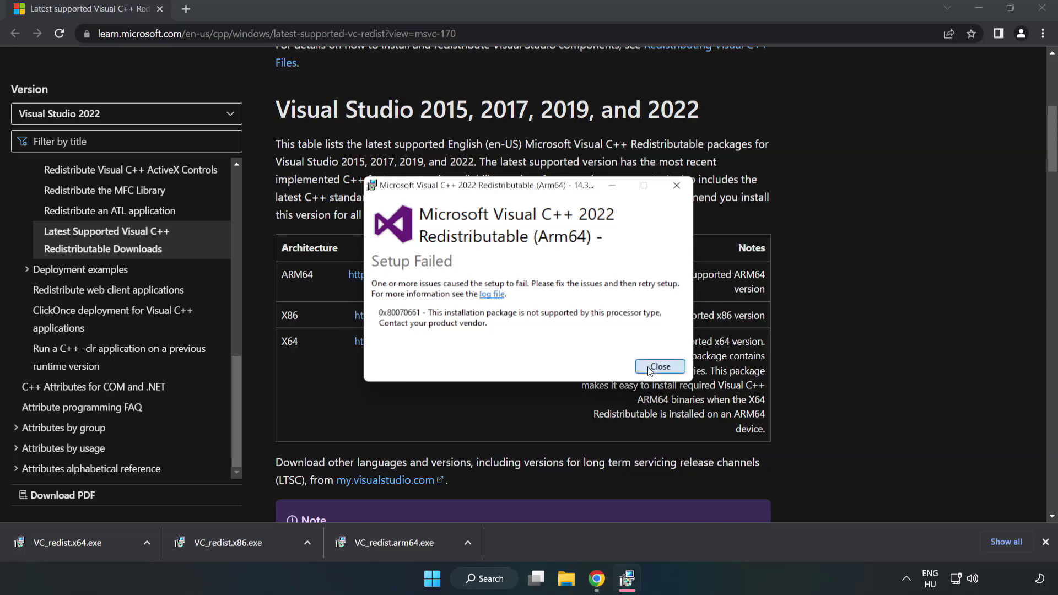
pyautogui.click(660, 366)
# Install the x86 Visual C++ 2015-2022 Redistributable 14.34.31931 and close its setup
pyautogui.click(234, 541)
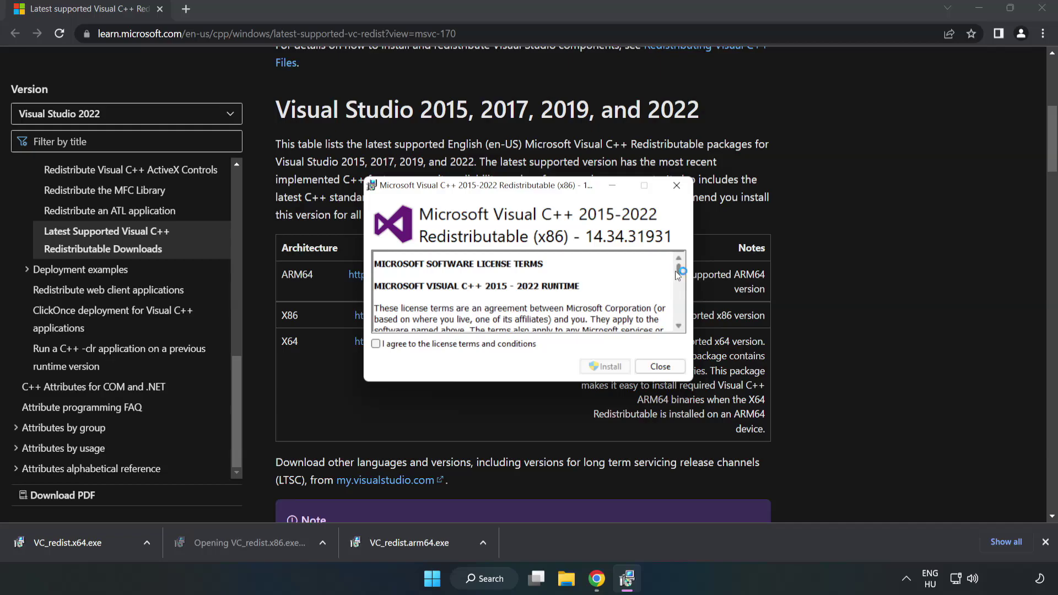
pyautogui.moveTo(679, 270); pyautogui.dragTo(678, 330)
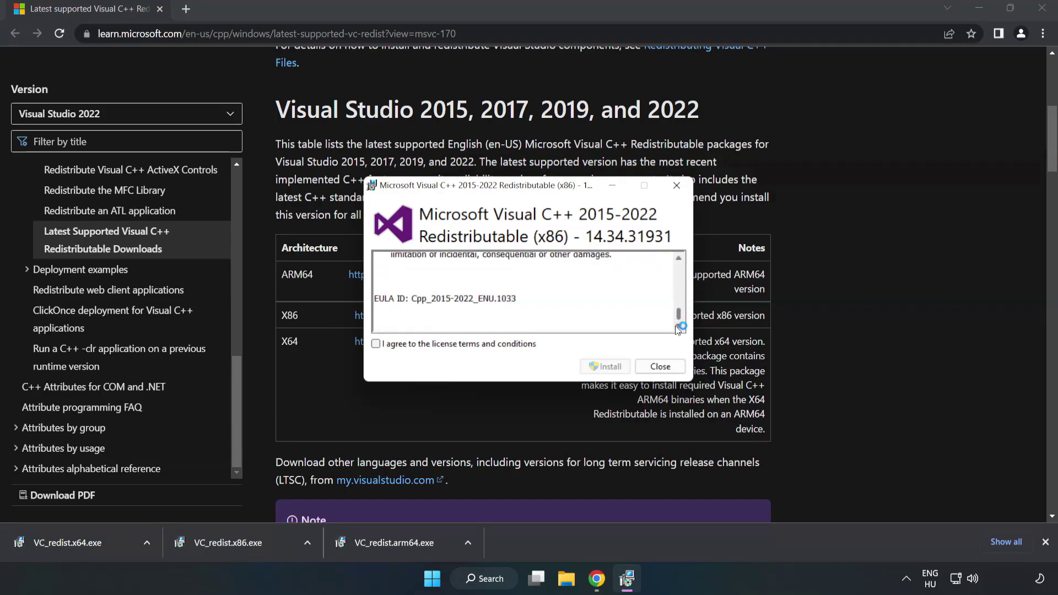
pyautogui.click(376, 344)
pyautogui.click(599, 367)
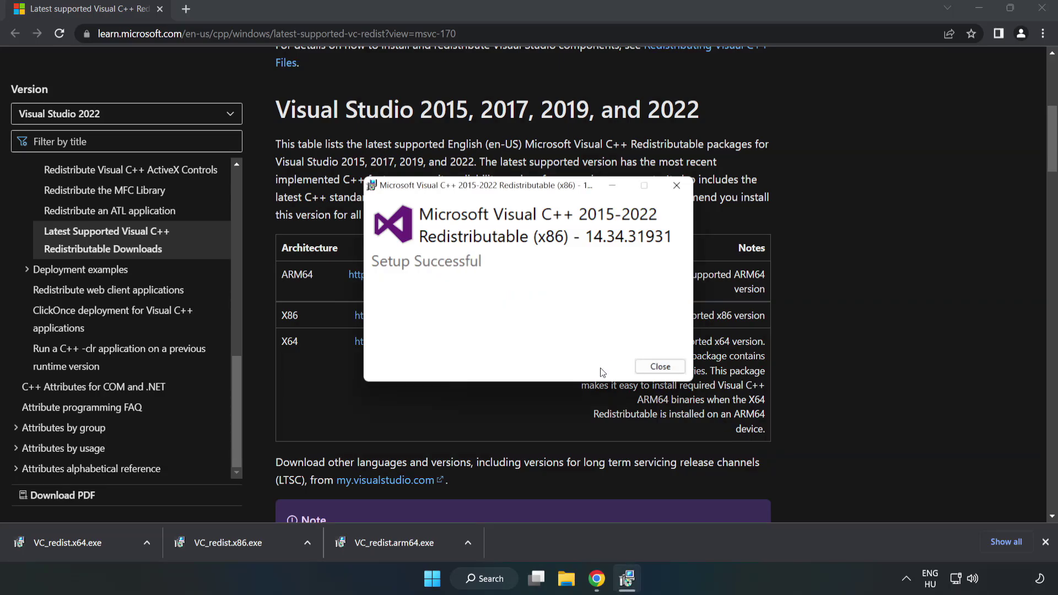
pyautogui.click(661, 366)
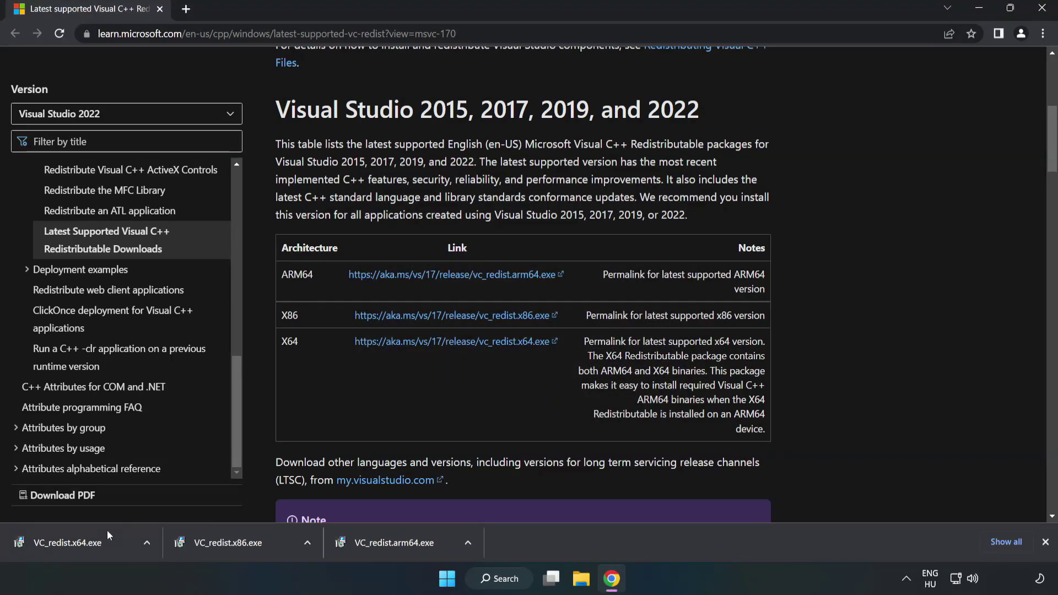
# Install the x64 Visual C++ 2015-2022 Redistributable 14.34.31931, then close Chrome
pyautogui.click(57, 539)
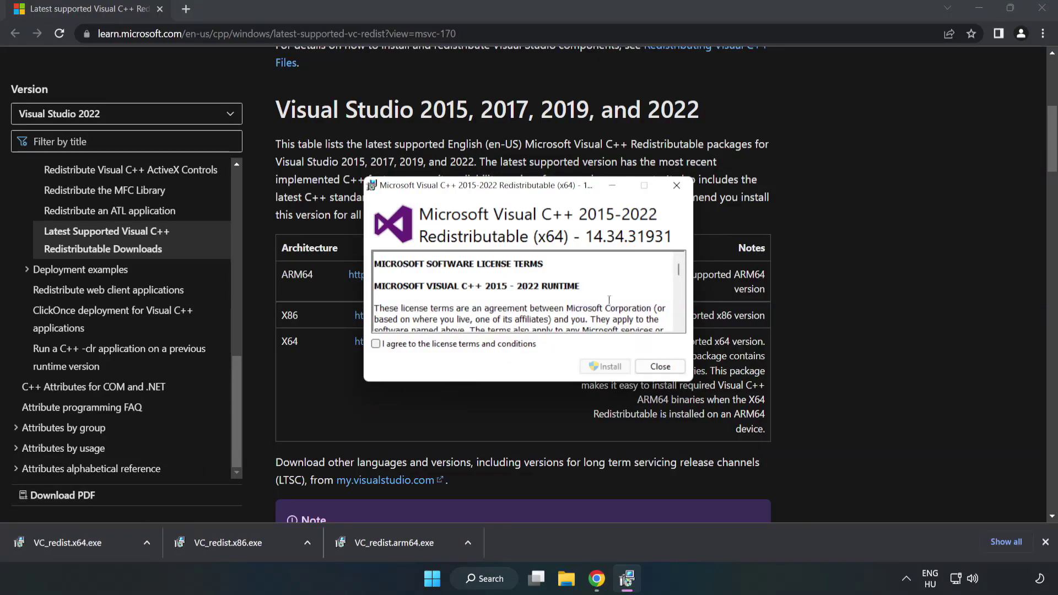
pyautogui.moveTo(679, 272); pyautogui.dragTo(680, 322)
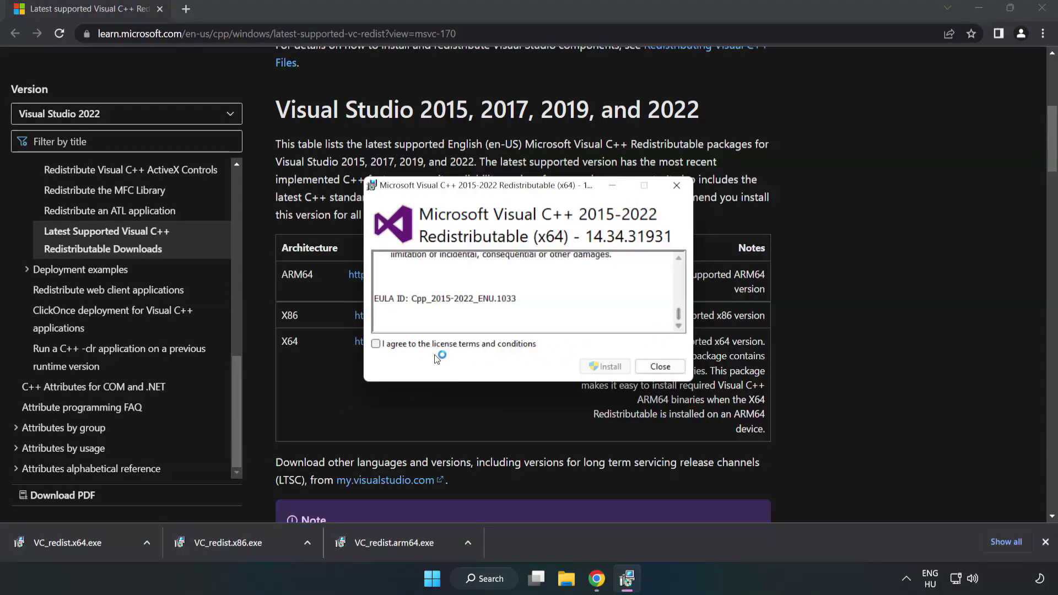
pyautogui.click(376, 344)
pyautogui.click(604, 366)
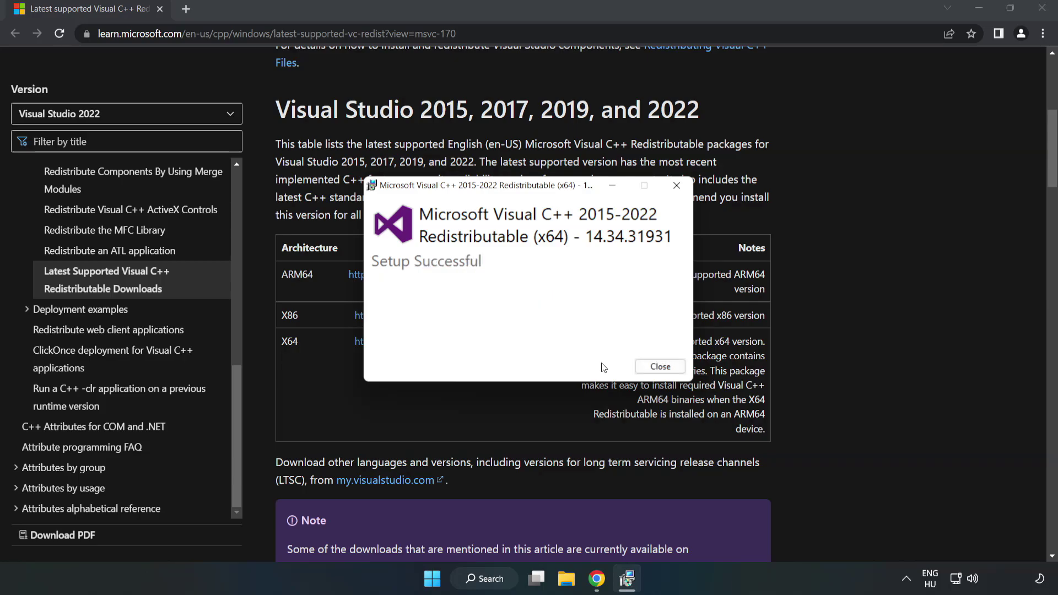
pyautogui.click(664, 369)
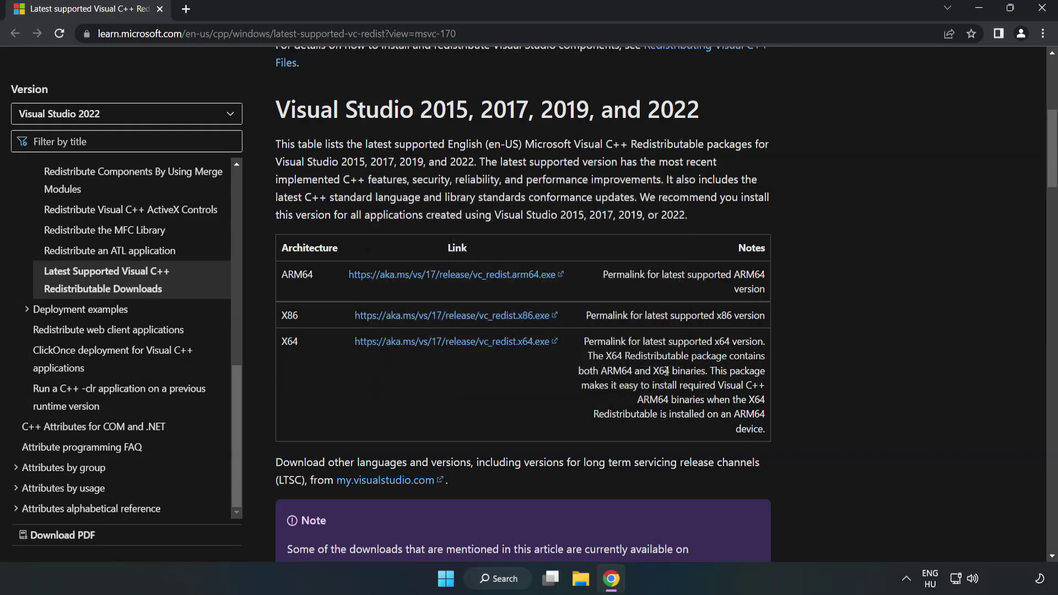
pyautogui.click(1044, 14)
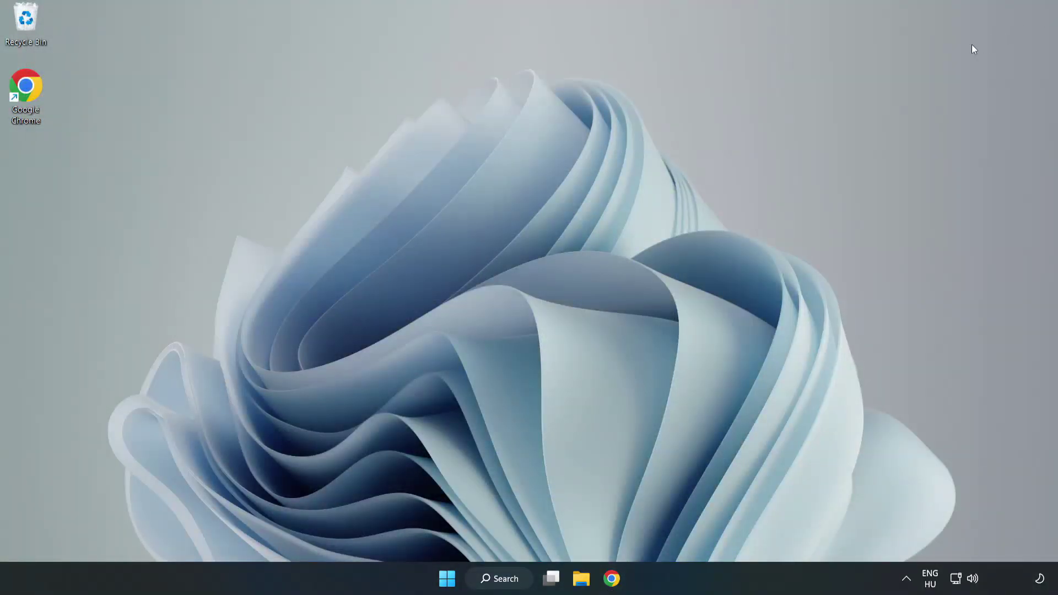
# Search for cmd and run Command Prompt as administrator
pyautogui.click(512, 579)
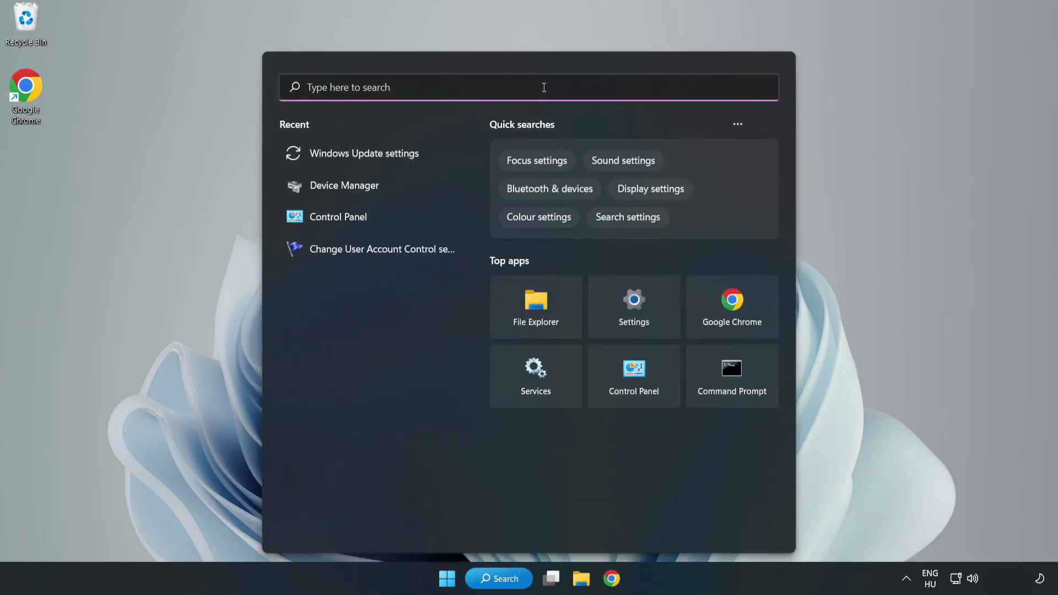
pyautogui.write('cmd')
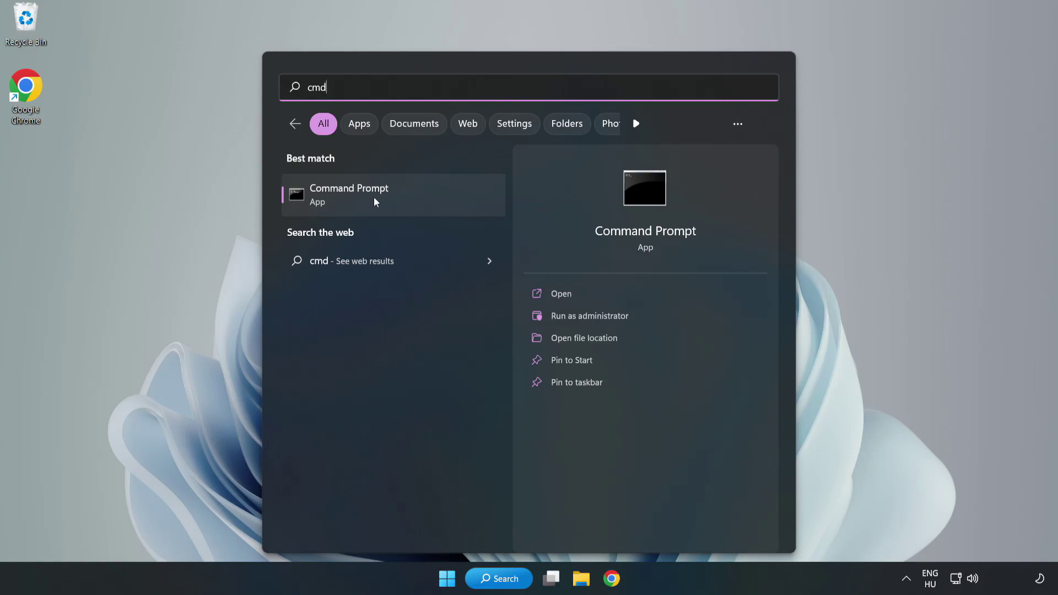
pyautogui.rightClick(415, 200)
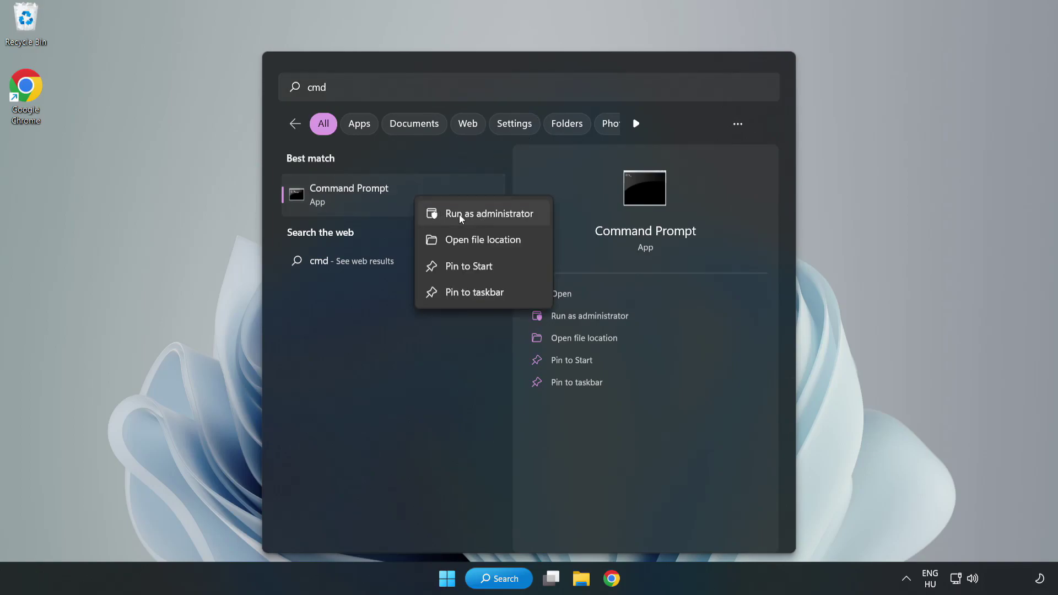
pyautogui.click(457, 215)
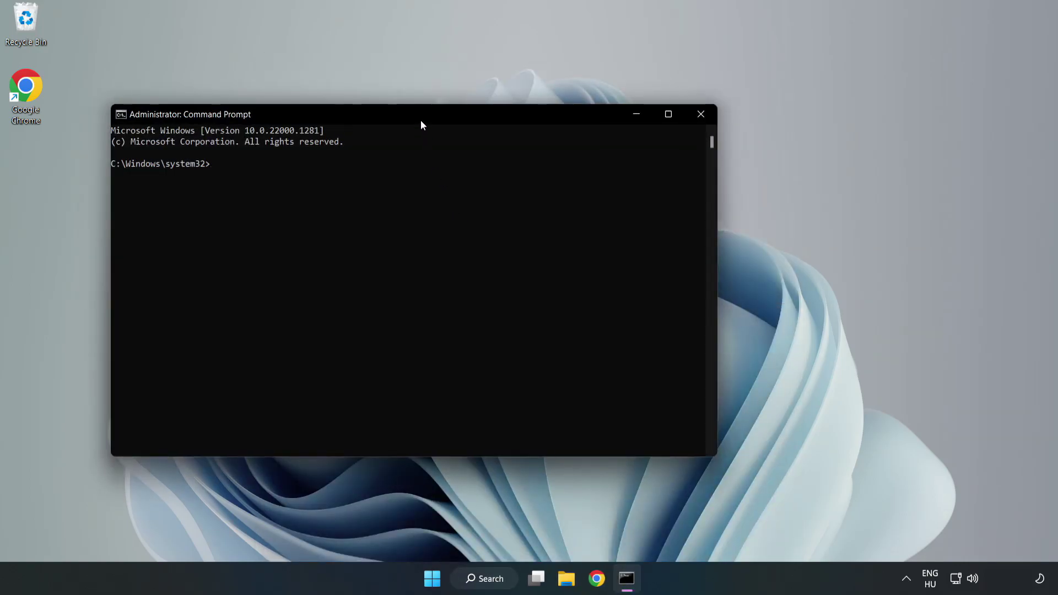
# Run sfc /scannow until it reports no integrity violations, then close Command Prompt
pyautogui.moveTo(421, 121); pyautogui.dragTo(539, 121)
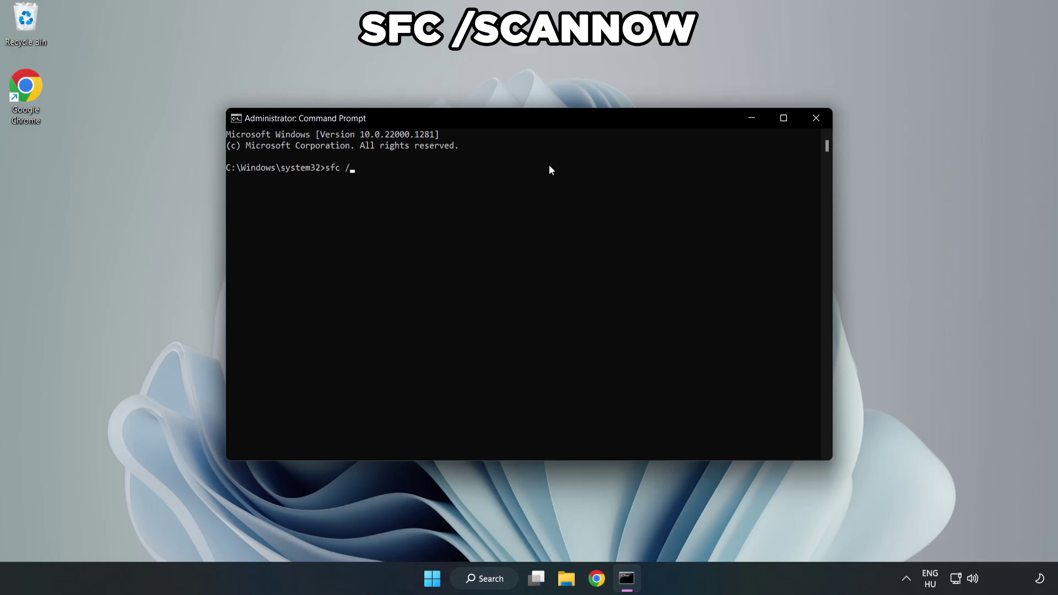
pyautogui.write('sfc /scannow')
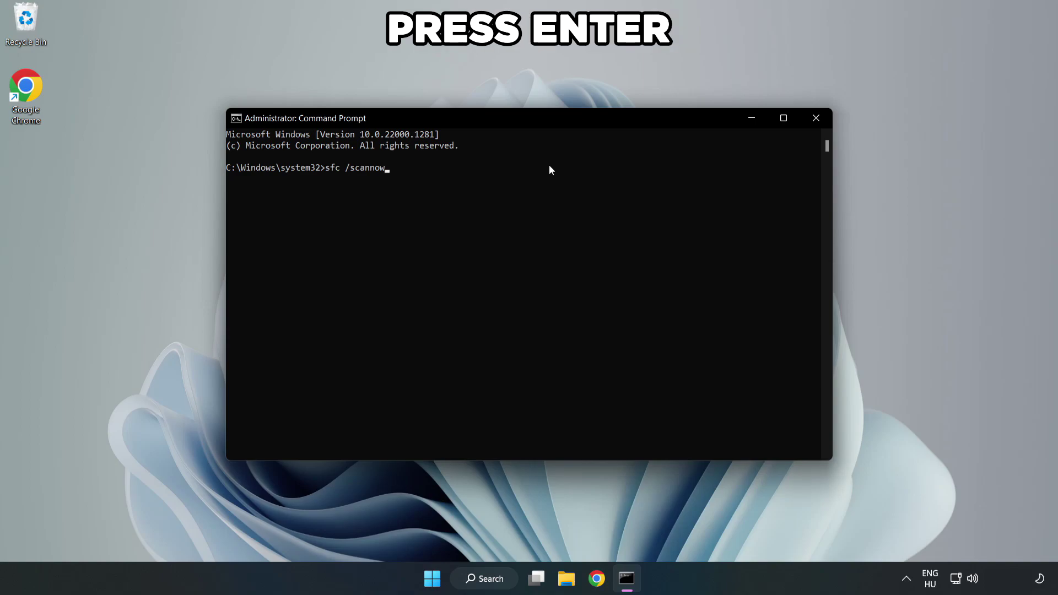
pyautogui.press('Return')
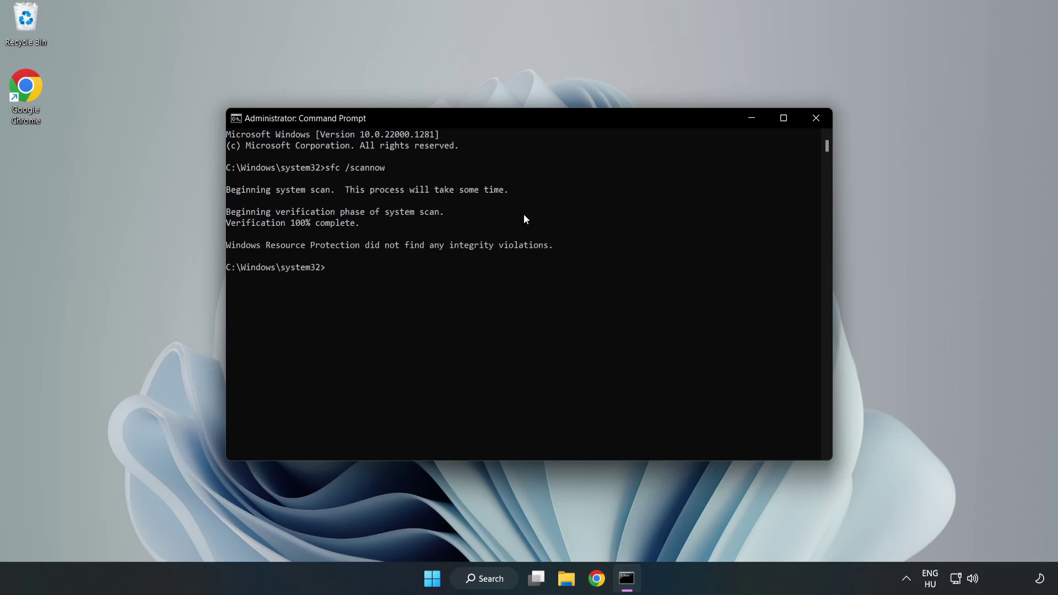
pyautogui.click(814, 123)
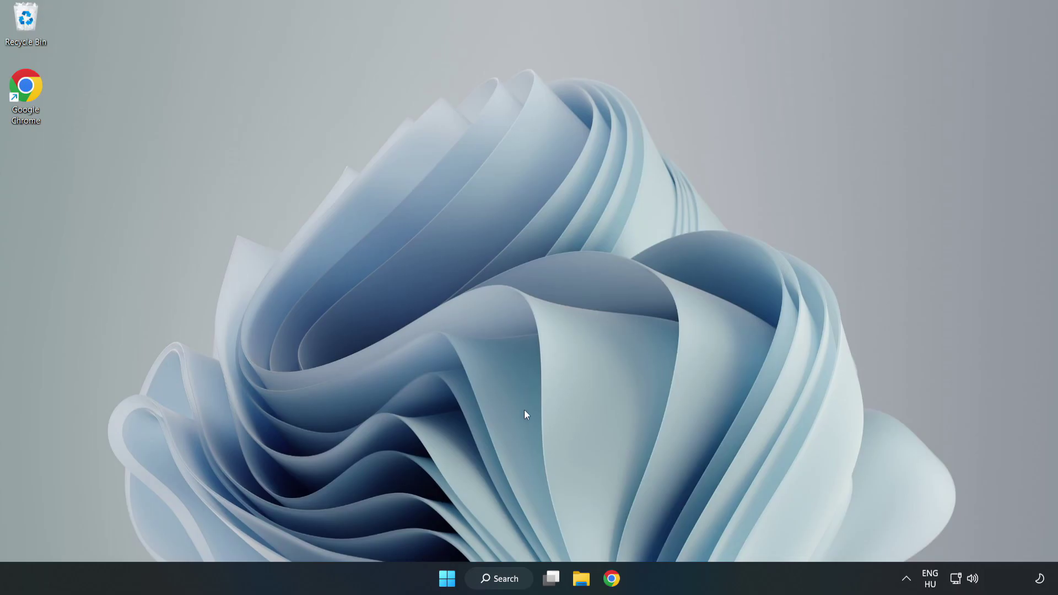
# Search for 'security' and launch the Windows Security app
pyautogui.click(499, 579)
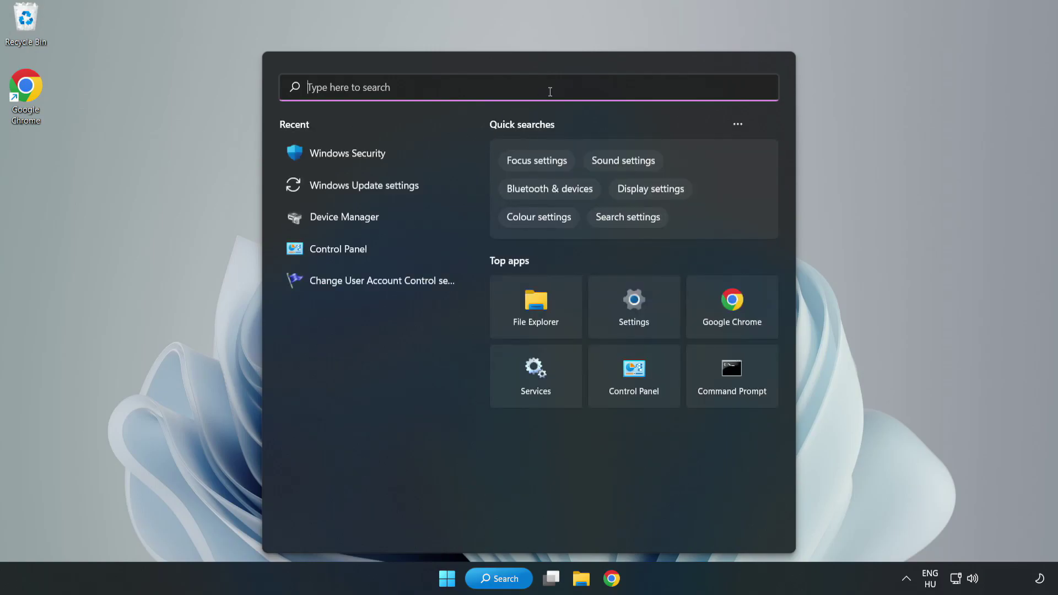
pyautogui.write('sec')
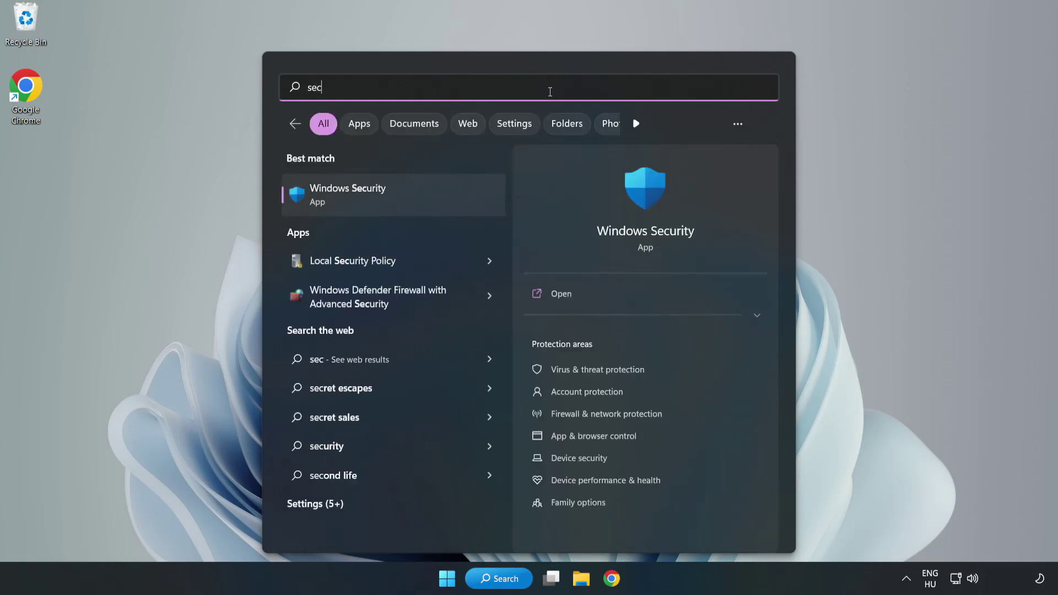
pyautogui.write('urity')
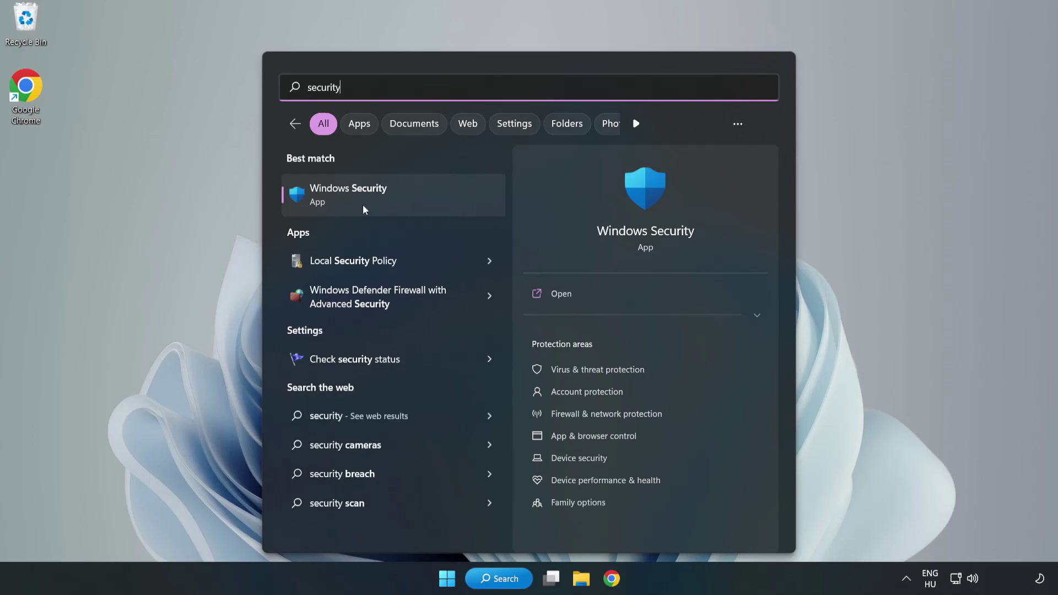
pyautogui.click(386, 206)
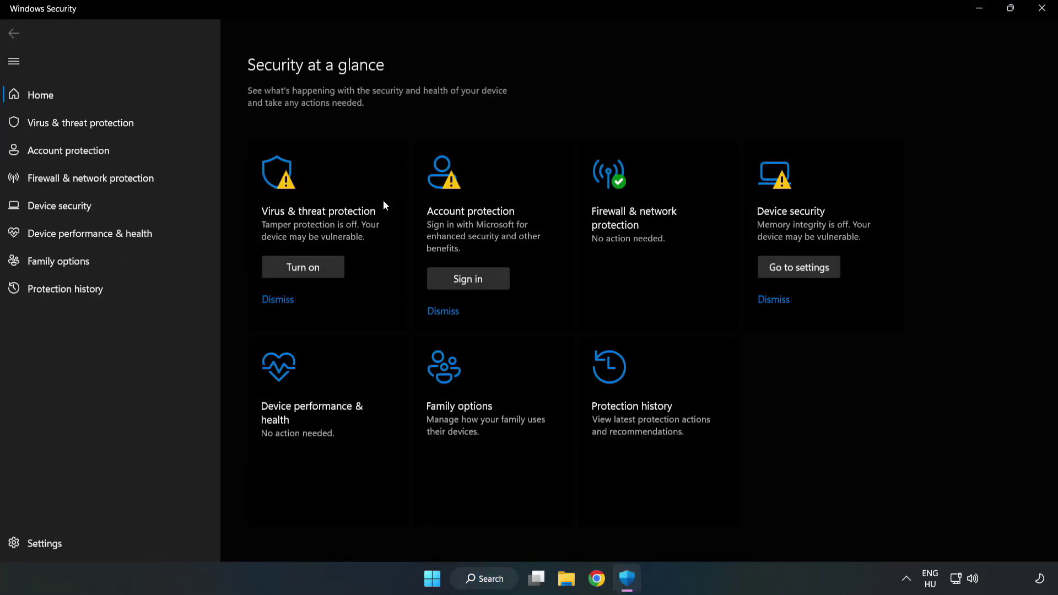
# Open the Virus & threat protection settings and scroll down to the exclusions section
pyautogui.click(69, 126)
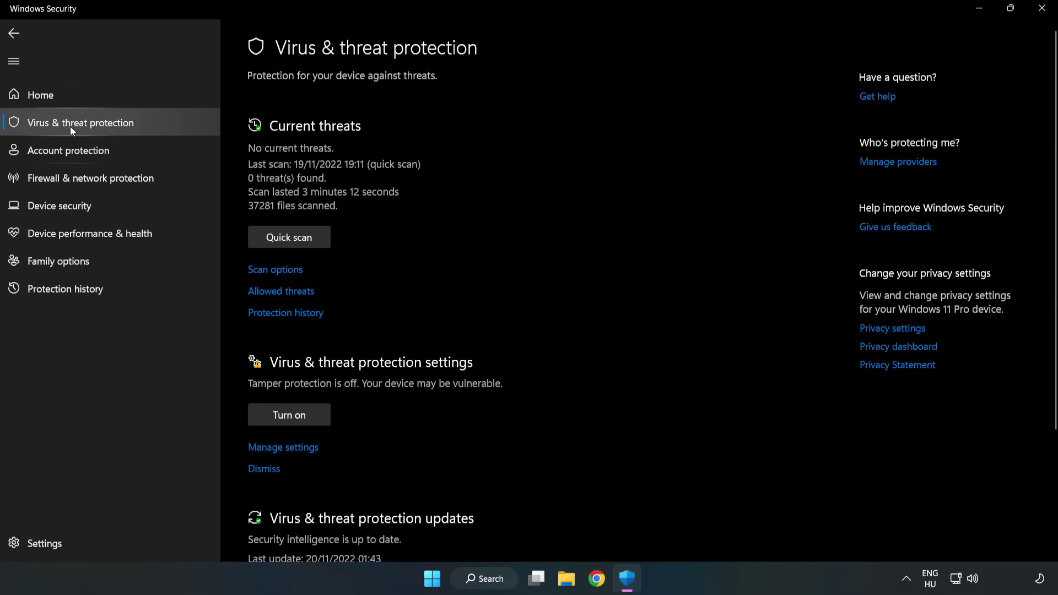
pyautogui.scroll(-2, 552, 212)
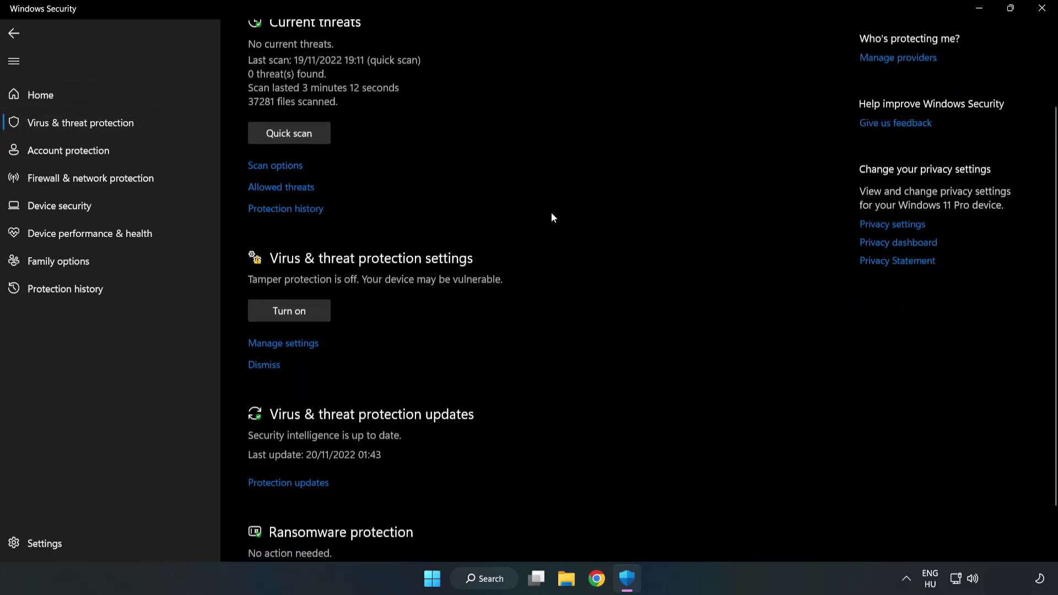
pyautogui.scroll(-1, 553, 217)
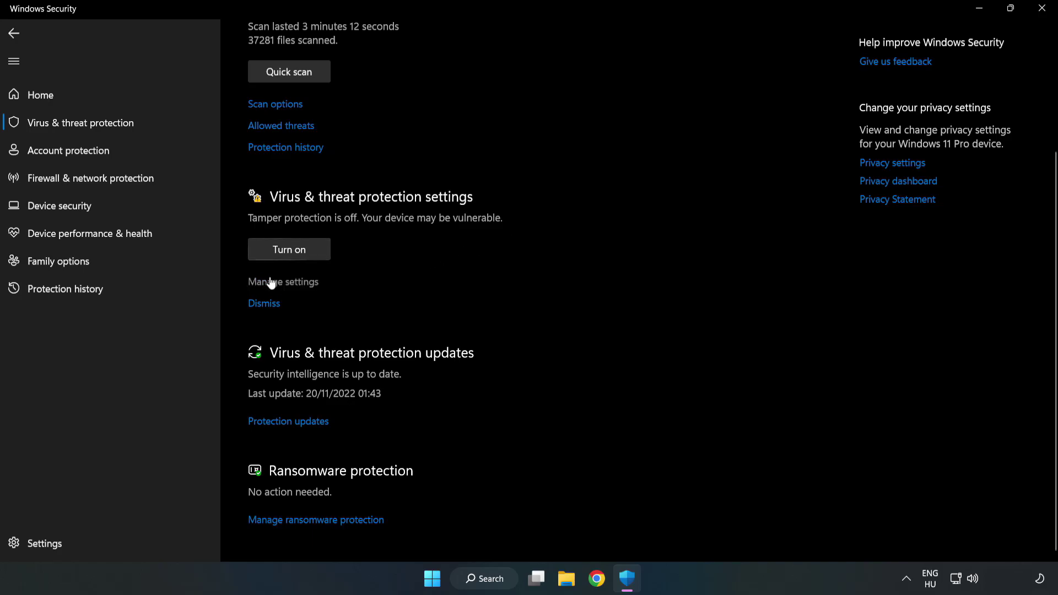
pyautogui.click(290, 286)
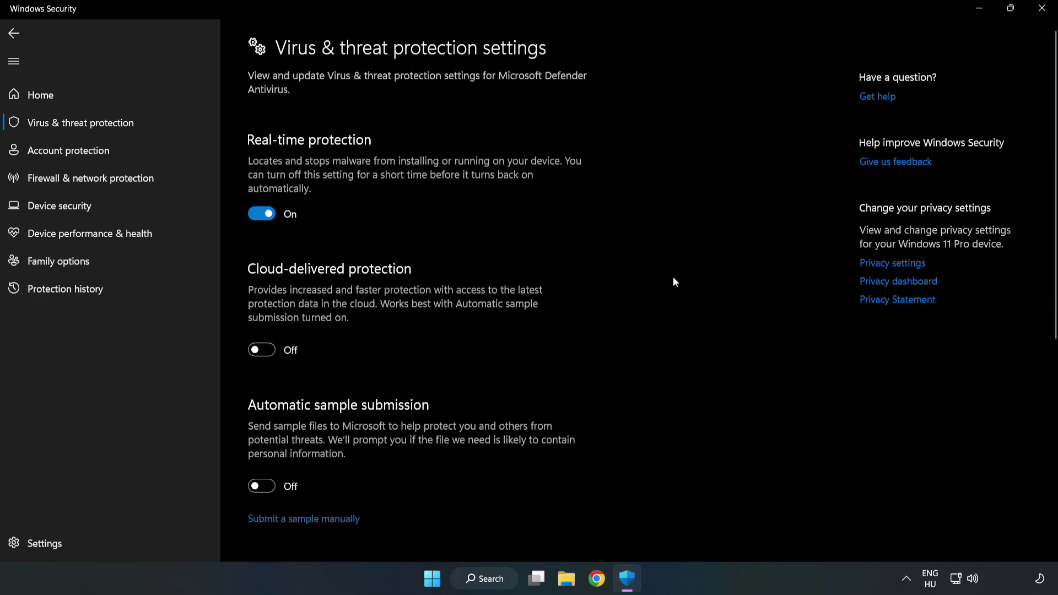
pyautogui.scroll(-6, 673, 281)
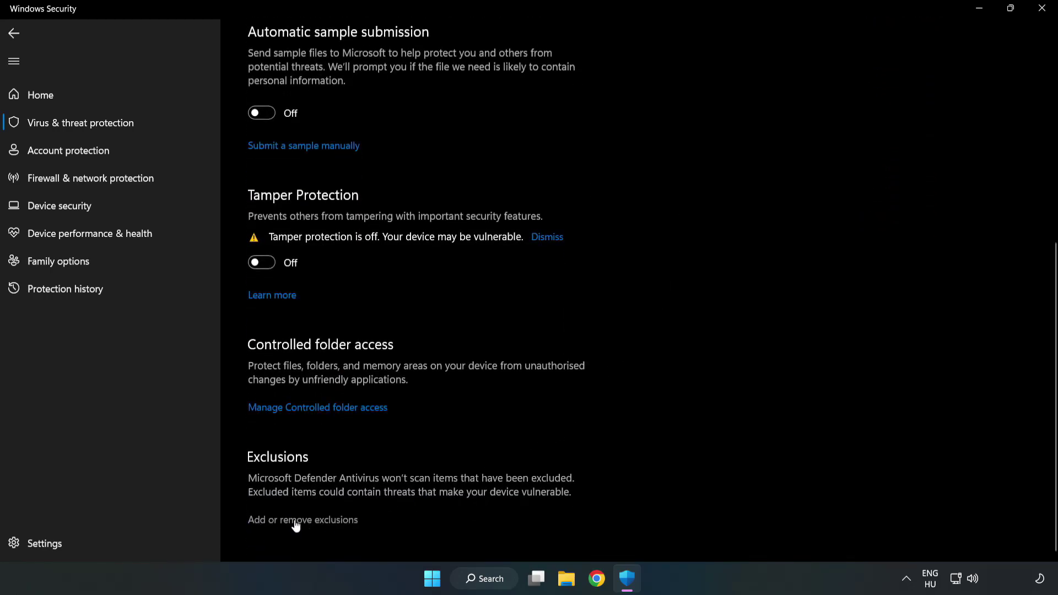
# Add a file exclusion for the NOT WORKING APP shortcut (chrome.exe), then close Windows Security
pyautogui.click(313, 520)
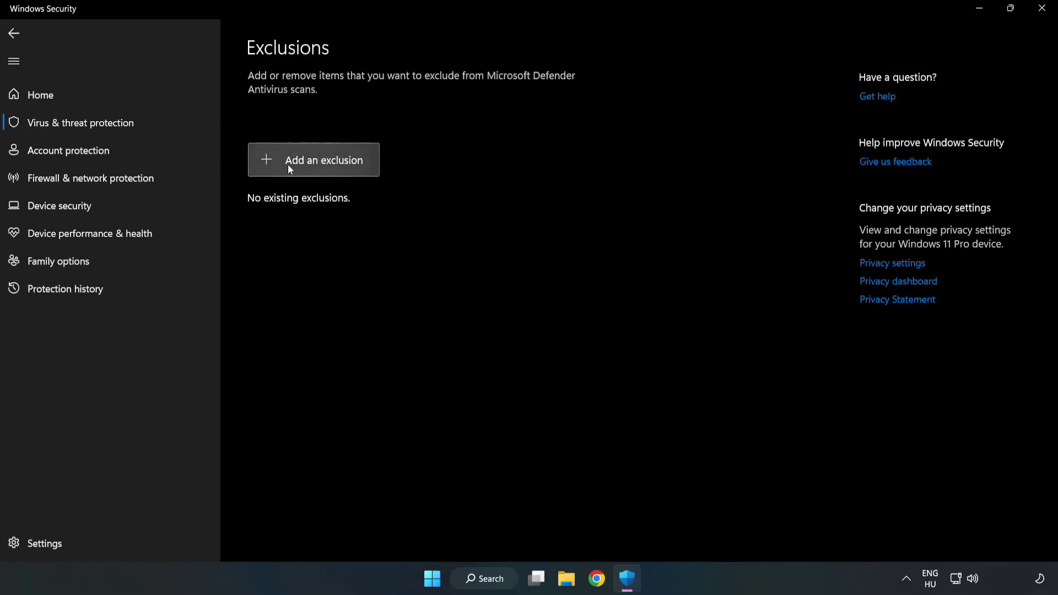
pyautogui.click(324, 166)
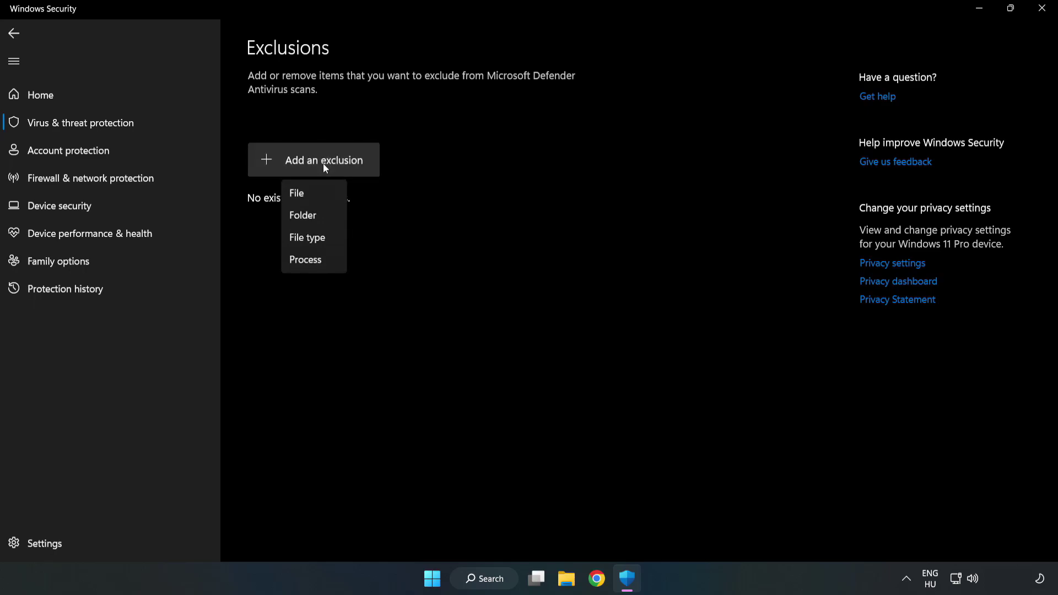
pyautogui.click(302, 197)
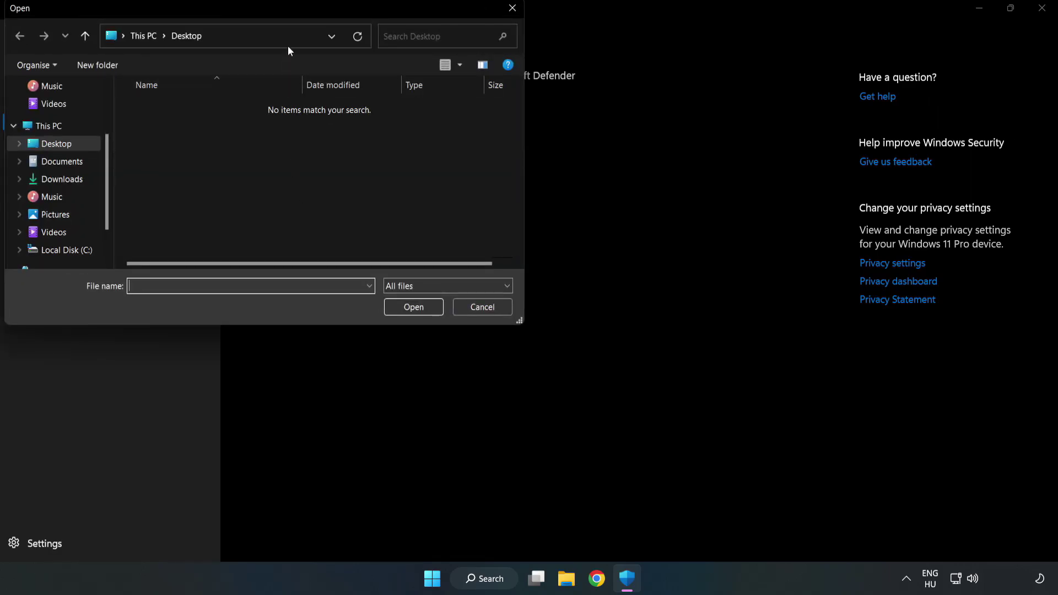
pyautogui.moveTo(287, 10); pyautogui.dragTo(488, 116)
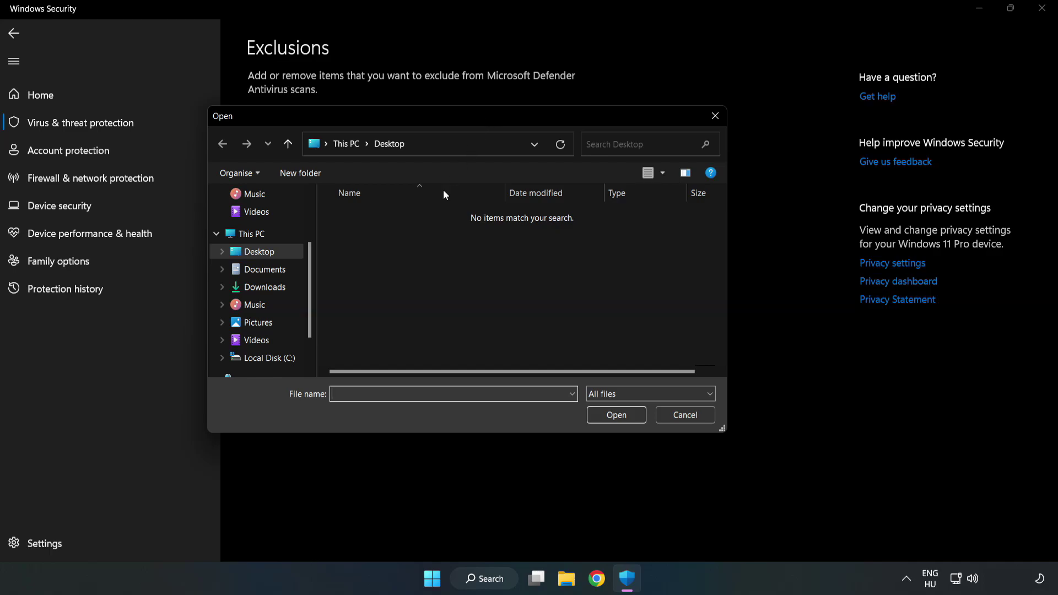
pyautogui.click(271, 359)
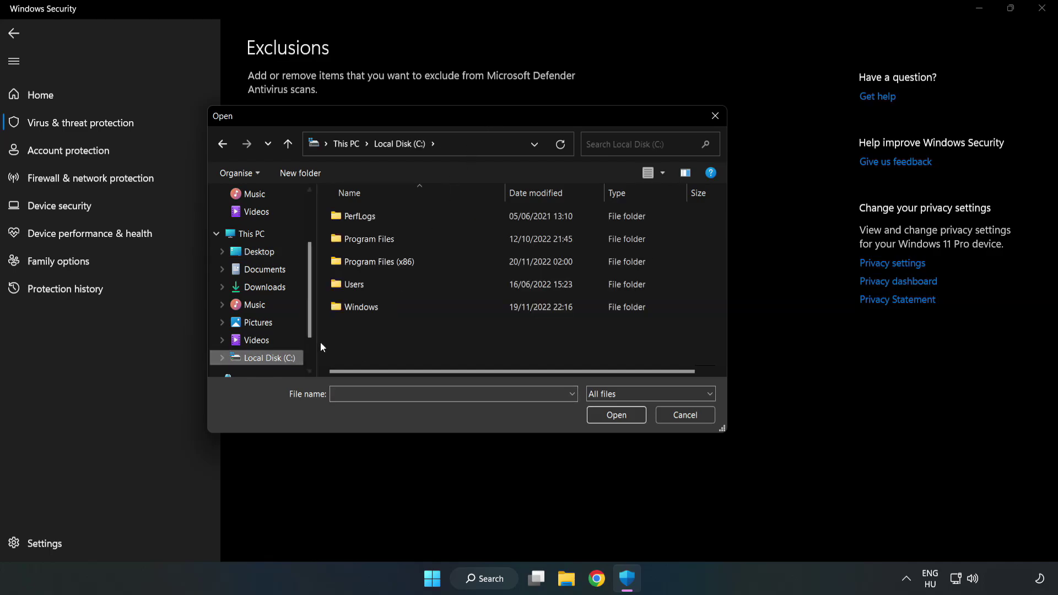
pyautogui.doubleClick(416, 263)
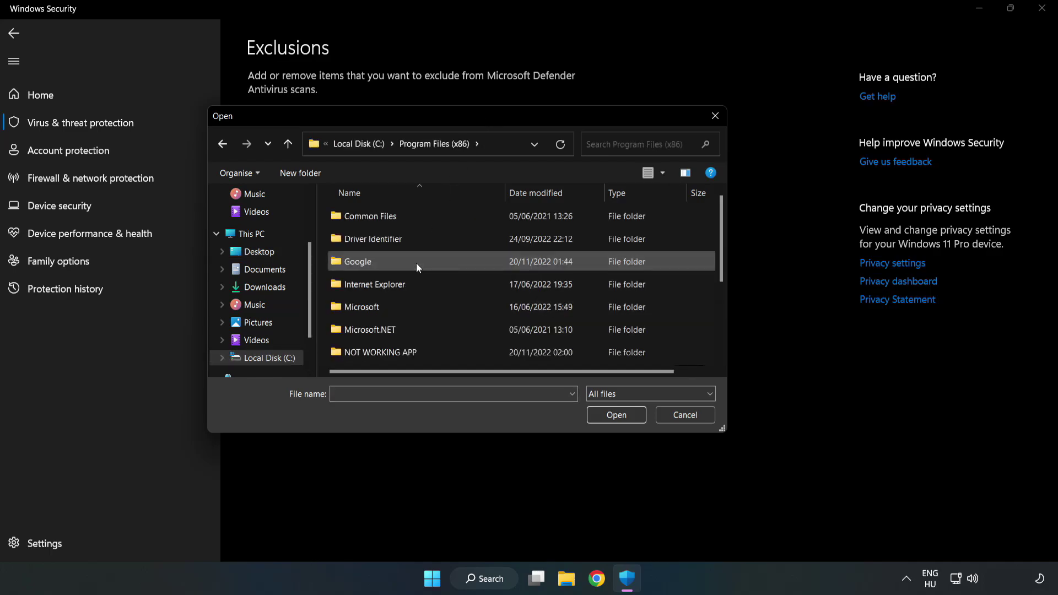
pyautogui.doubleClick(416, 351)
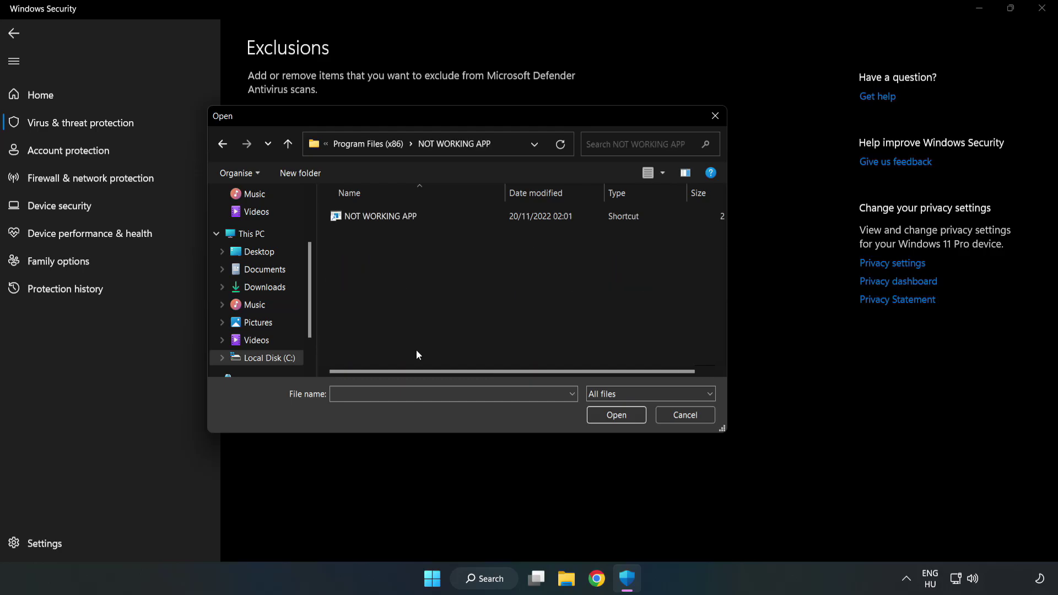
pyautogui.click(374, 215)
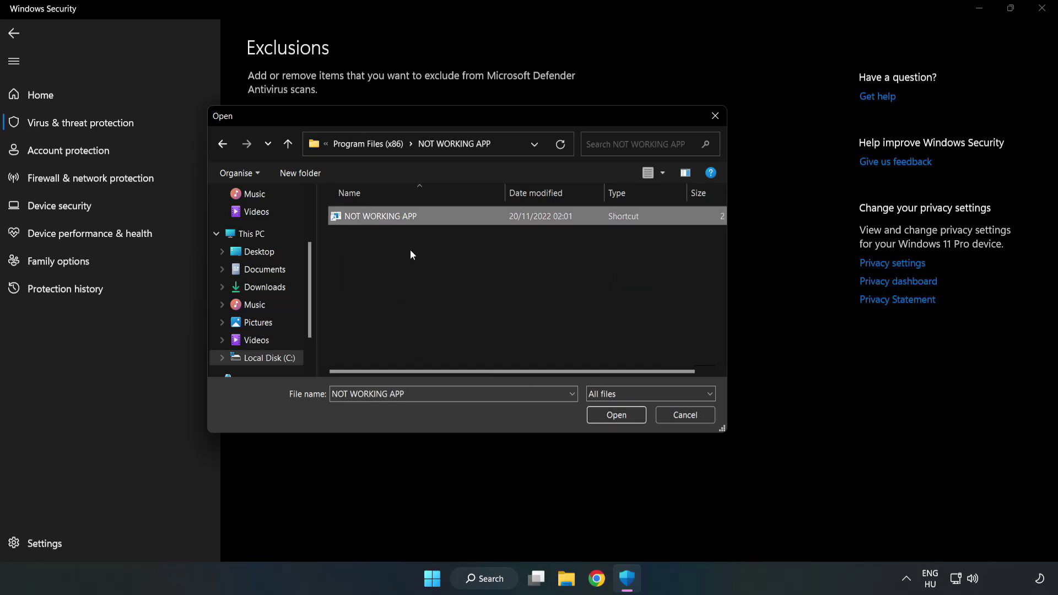
pyautogui.click(611, 421)
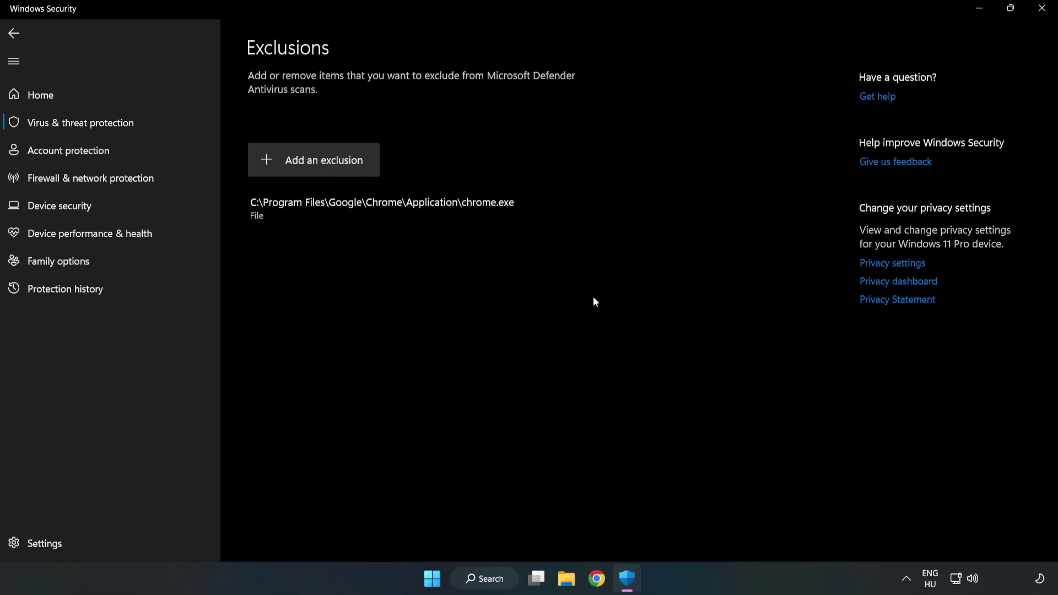
pyautogui.click(1042, 14)
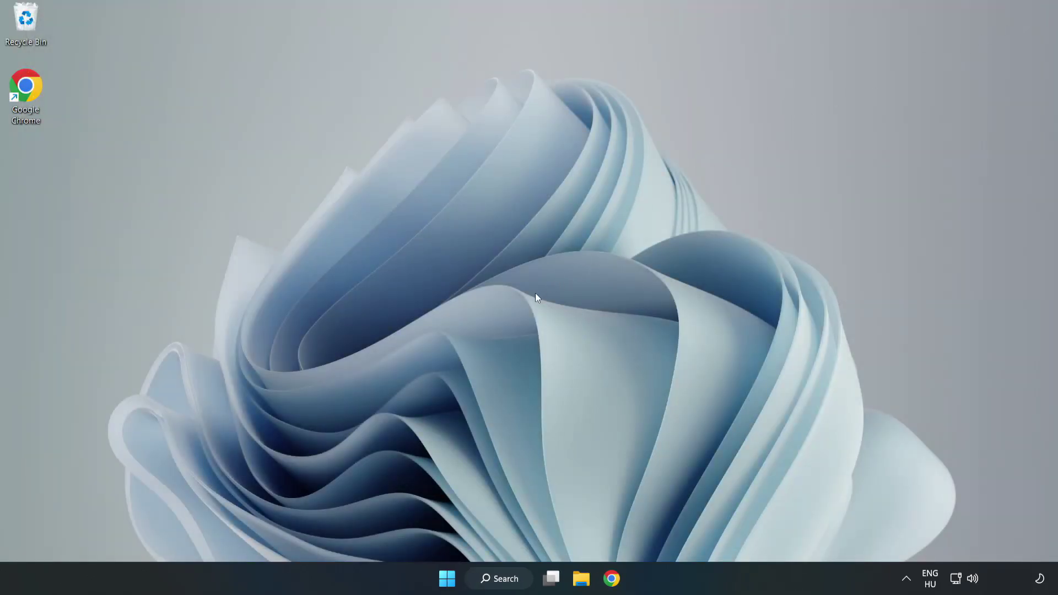
# Bring up the Start menu's power options with Sleep and Shut down
pyautogui.click(447, 578)
pyautogui.click(700, 531)
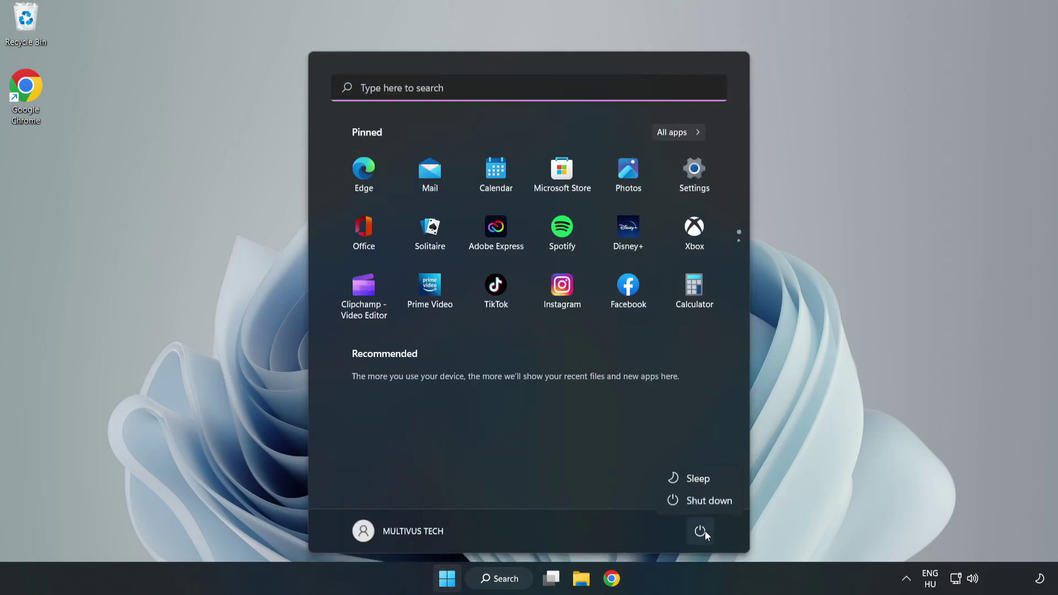